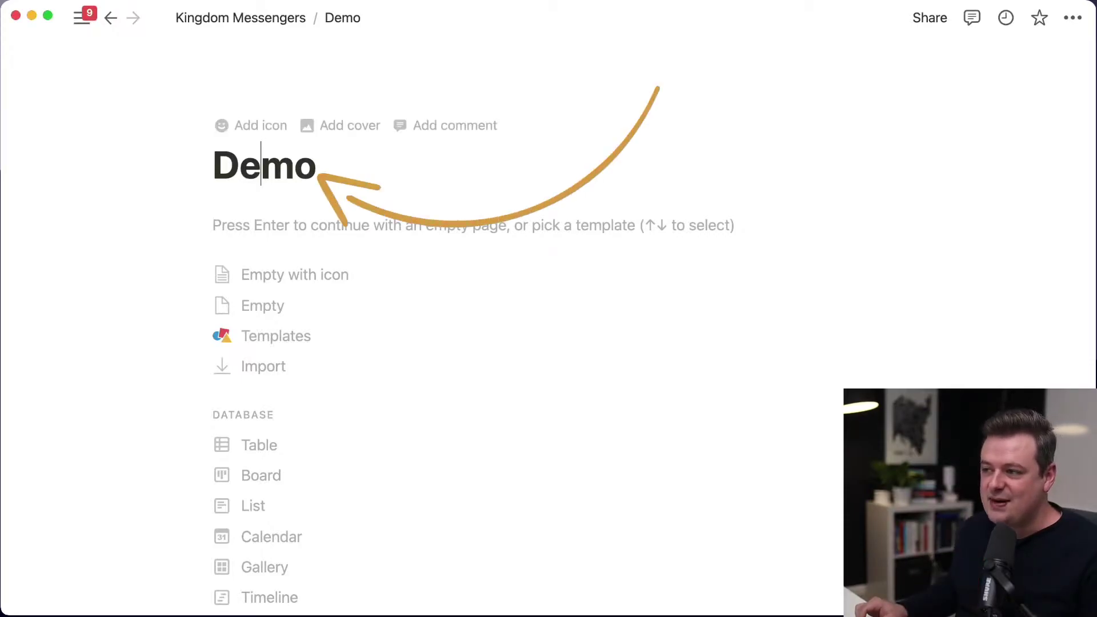
# Dismiss the template choices on the new blank Demo page.
pyautogui.press('super+a')
# Fill the empty page body with a Lorem ipsum placeholder paragraph using the .lorem snippet.
pyautogui.press('Return')
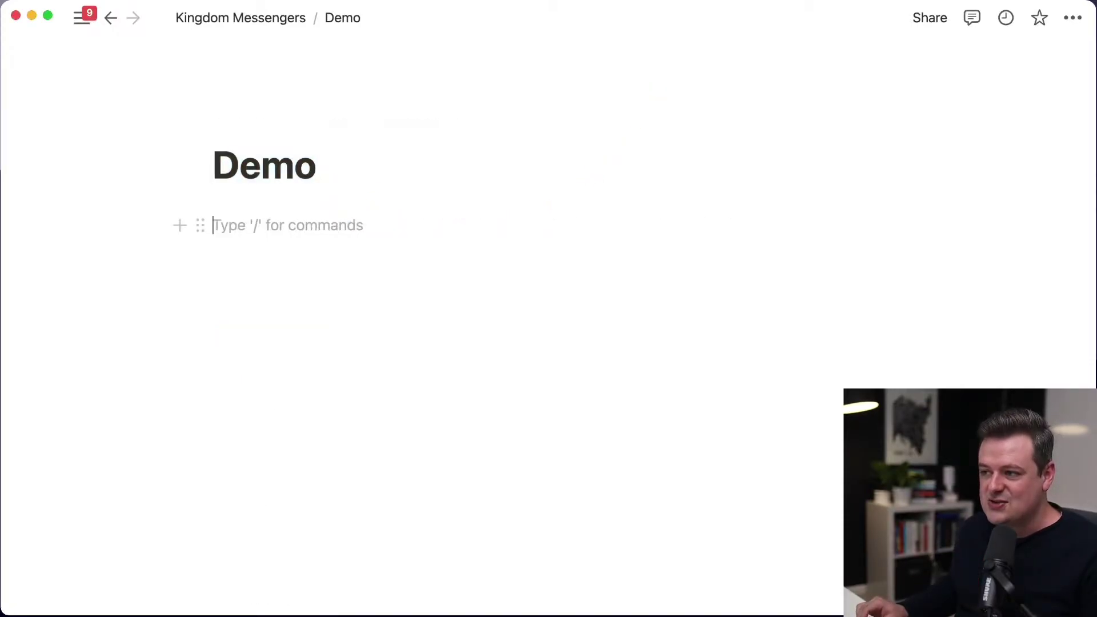
pyautogui.write('.lorem')
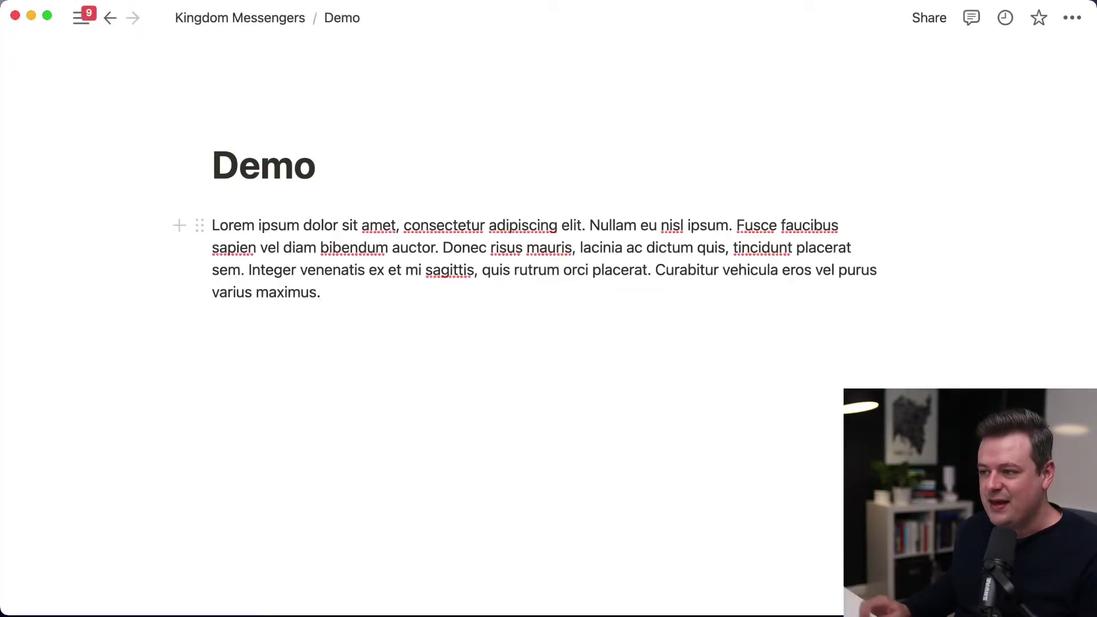
pyautogui.press('Return')
# Try out a 'This is my heading' Heading 1, a bullet and a numbered list, then remove them.
pyautogui.write('This is ')
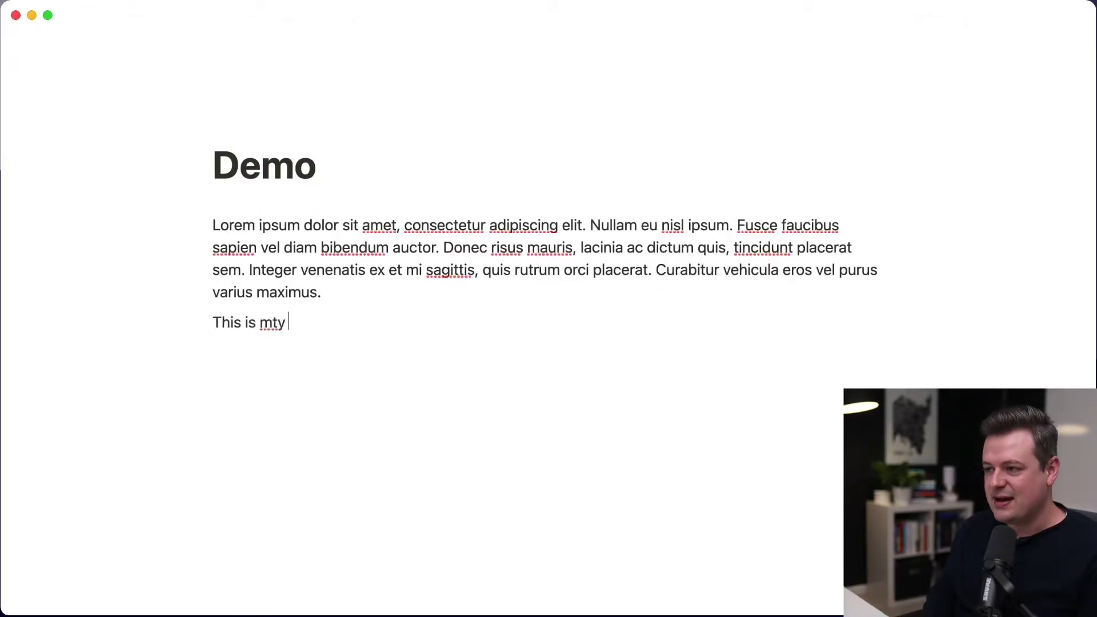
pyautogui.write('my head')
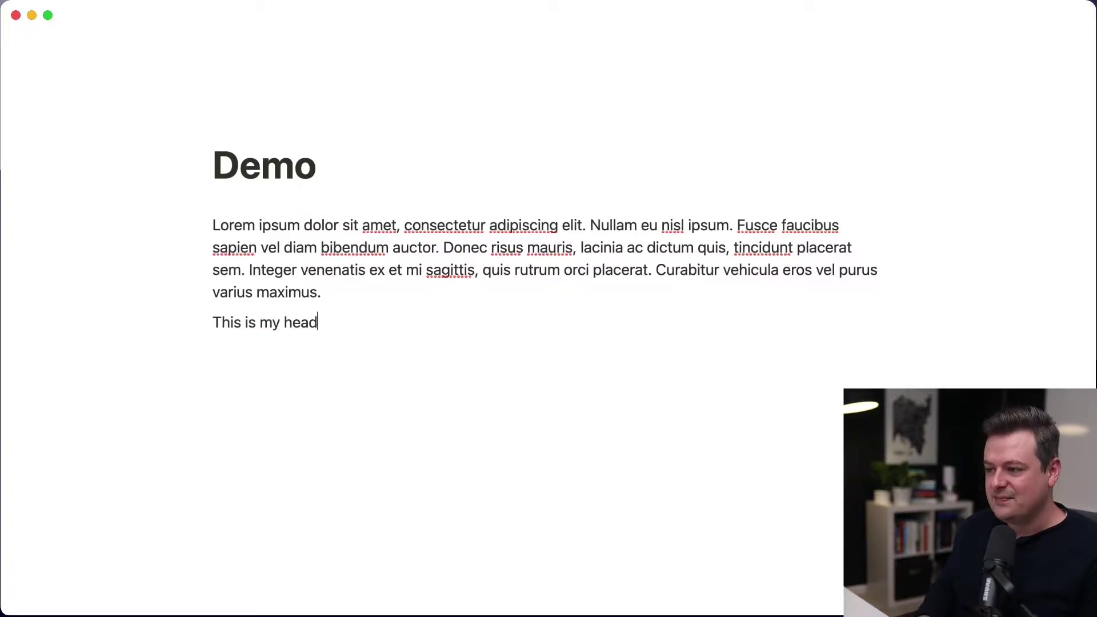
pyautogui.write('ing')
pyautogui.hotkey('alt', 'shift', 'Left')
pyautogui.press('super+shift+Left')
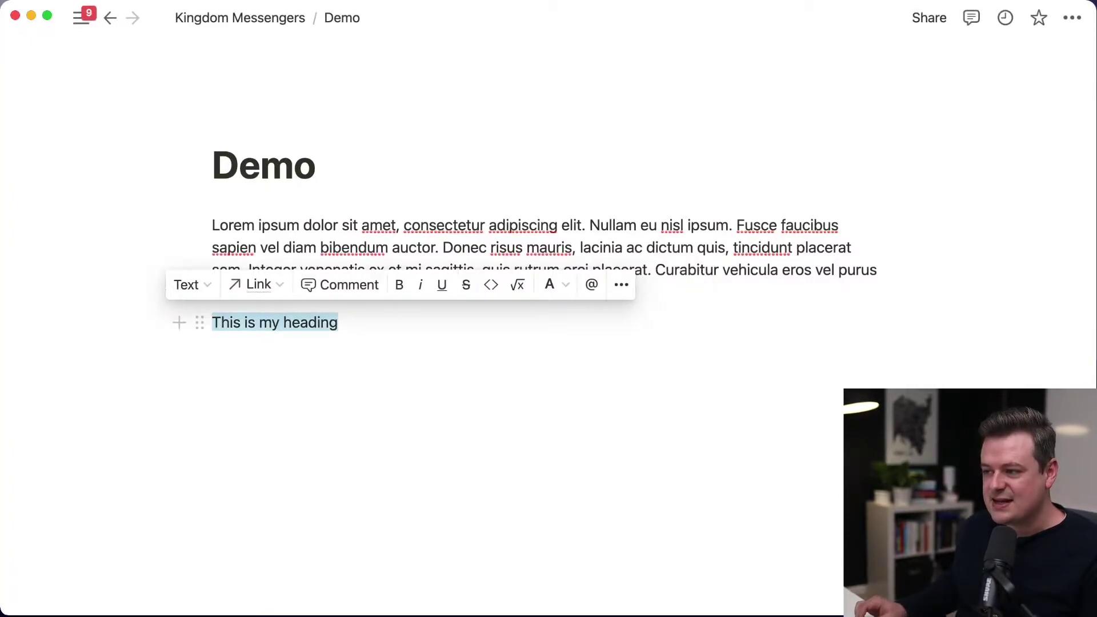
pyautogui.click(189, 285)
pyautogui.press('Down')
pyautogui.press('Return')
pyautogui.press('BackSpace')
pyautogui.press('BackSpace')
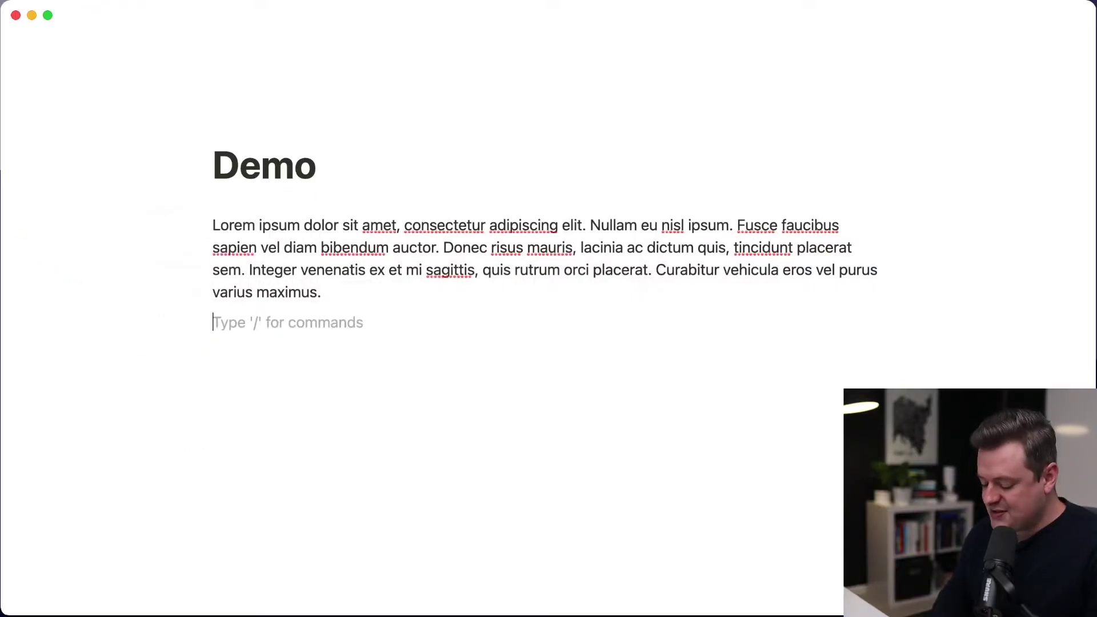
pyautogui.write('-')
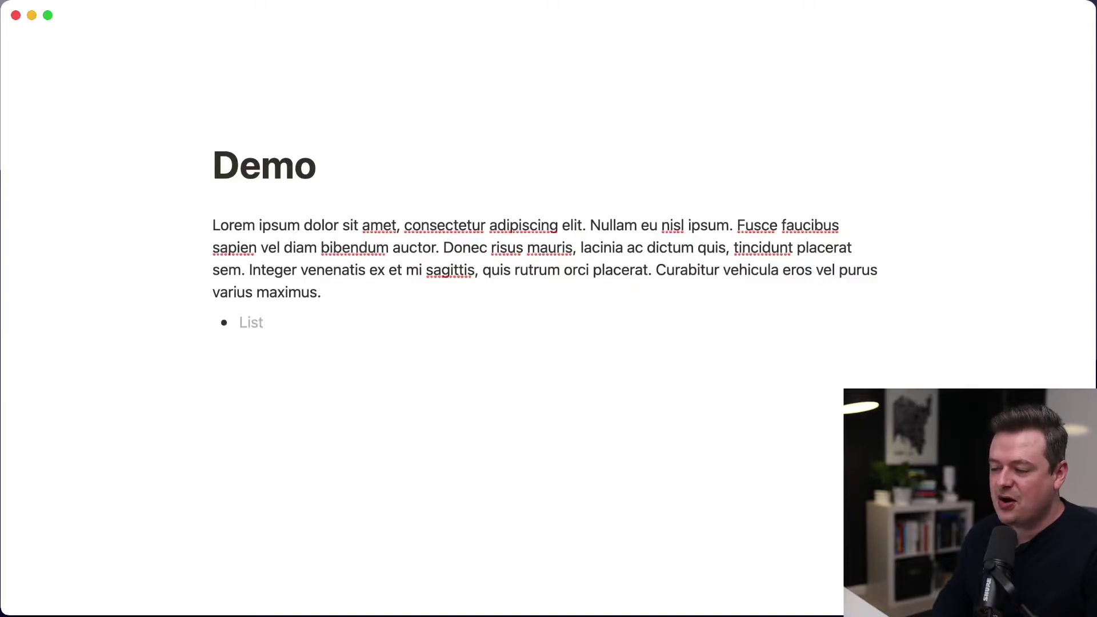
pyautogui.press('BackSpace')
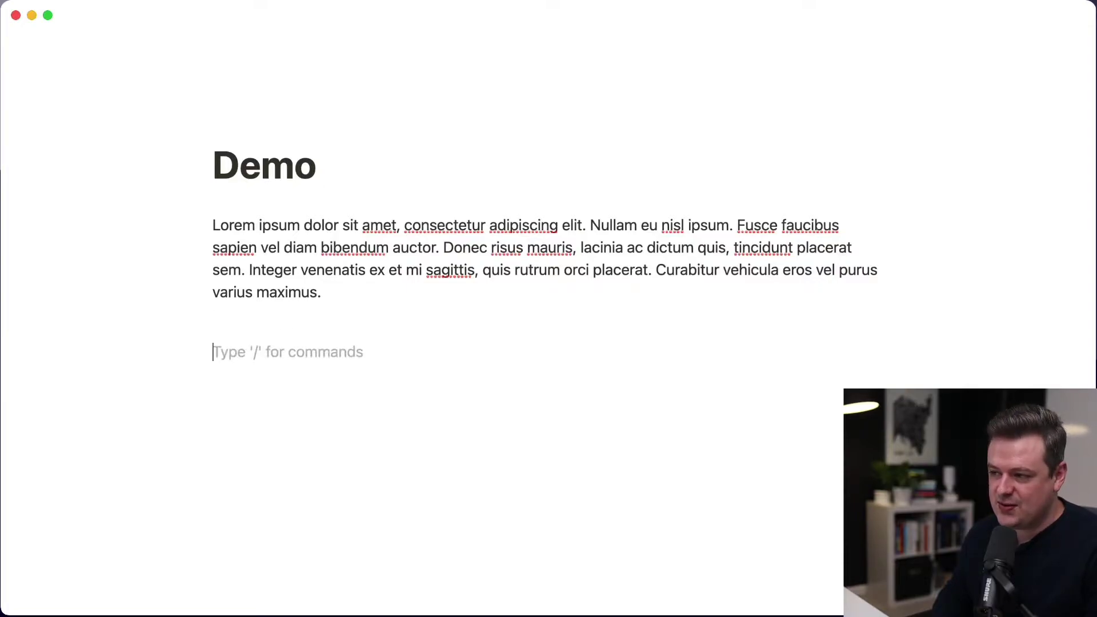
pyautogui.write('1.')
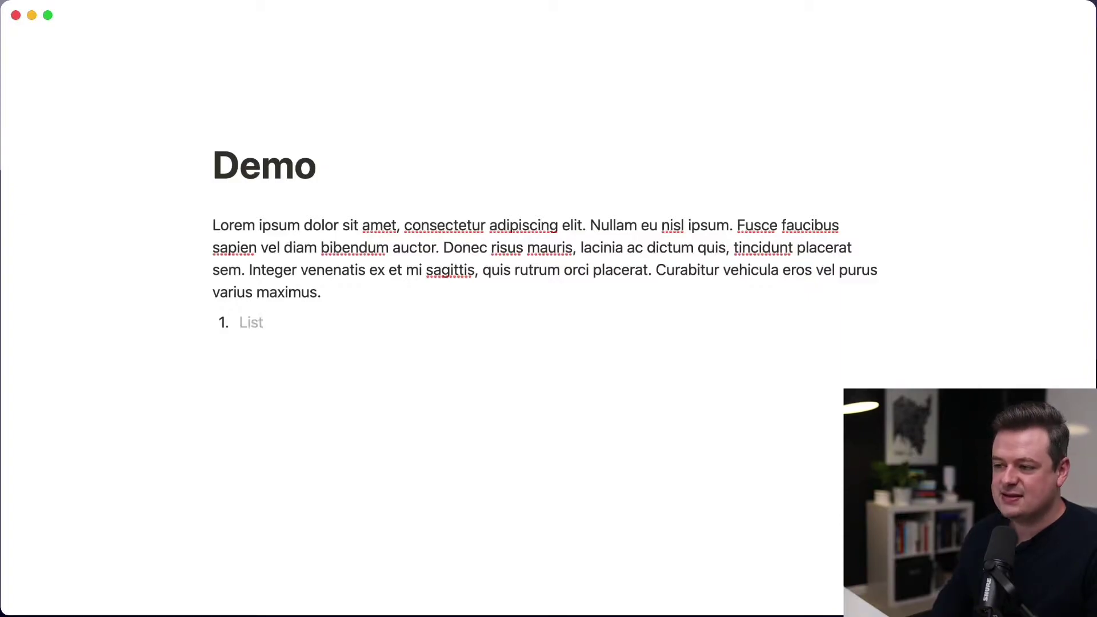
pyautogui.press('BackSpace')
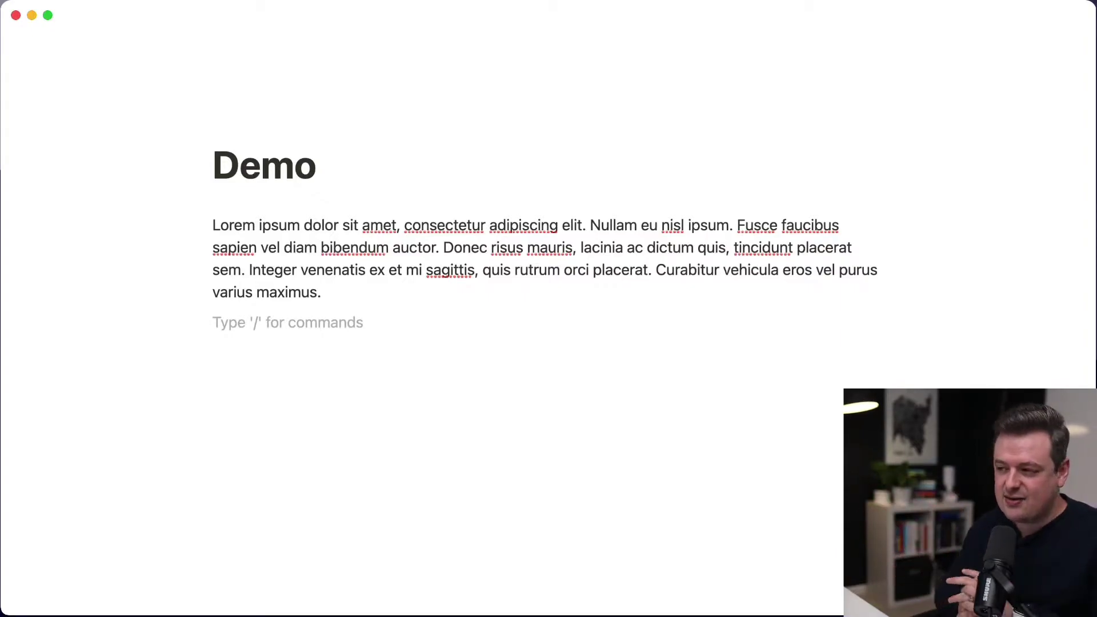
# Clear the Demo page and turn it into a Table database.
pyautogui.press('super+a')
pyautogui.press('BackSpace')
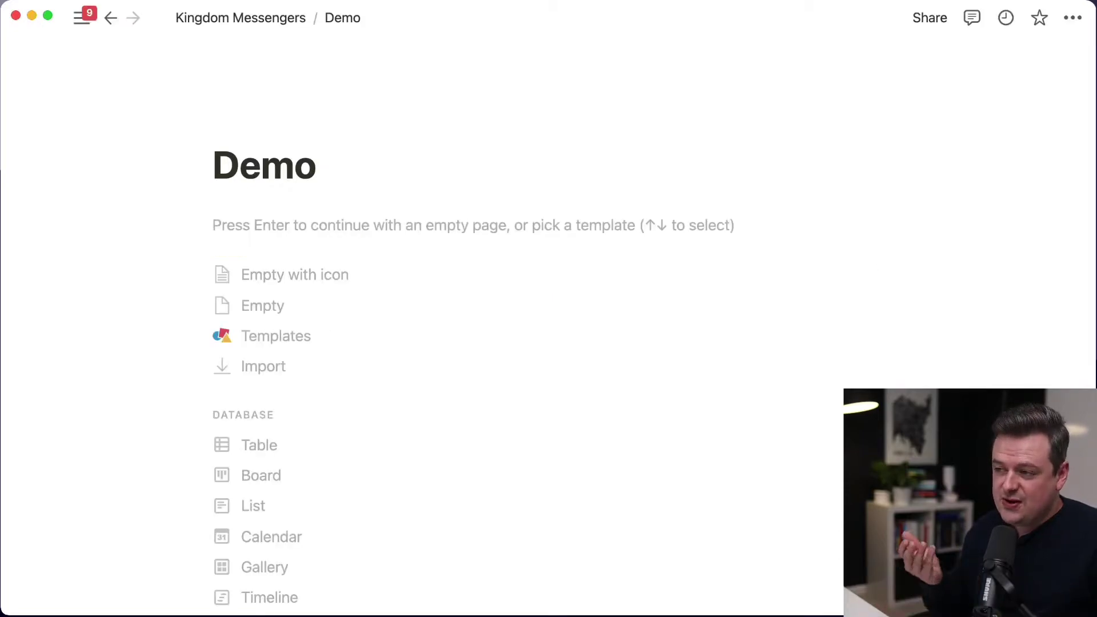
pyautogui.press('Return')
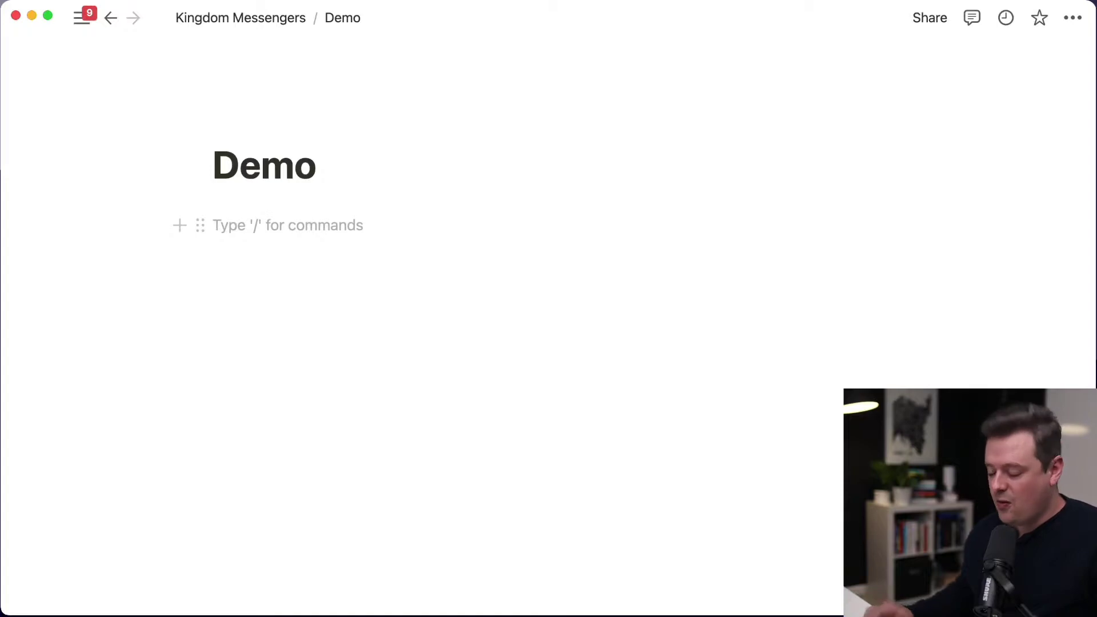
pyautogui.press('BackSpace')
pyautogui.press('Down')
pyautogui.press('Down')
pyautogui.press('Down')
pyautogui.press('Down')
pyautogui.press('Down')
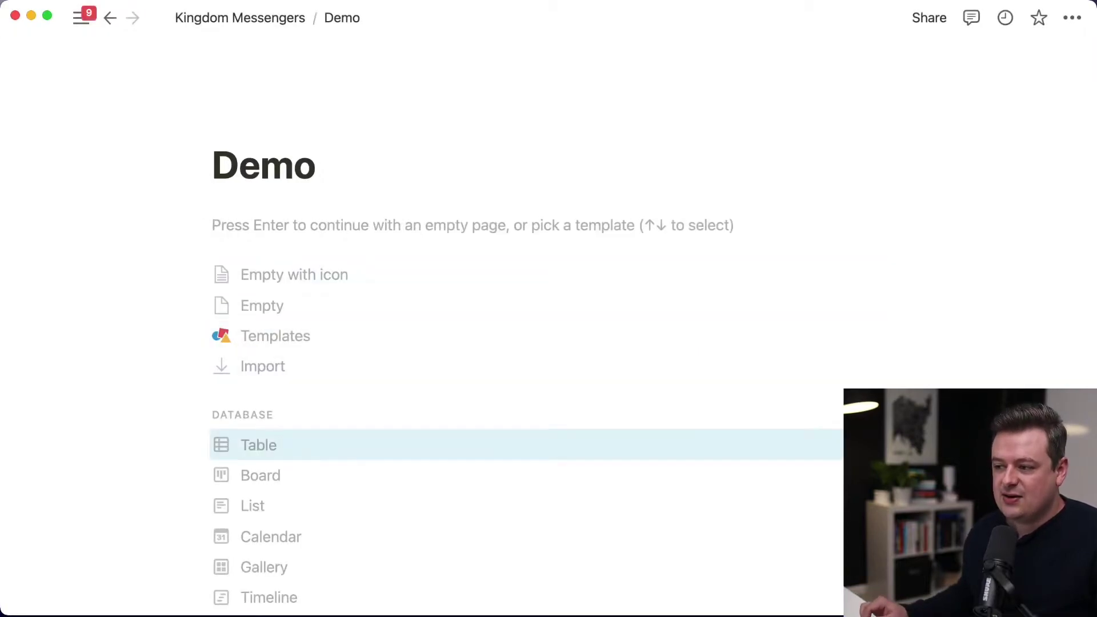
pyautogui.press('Down')
pyautogui.press('Up')
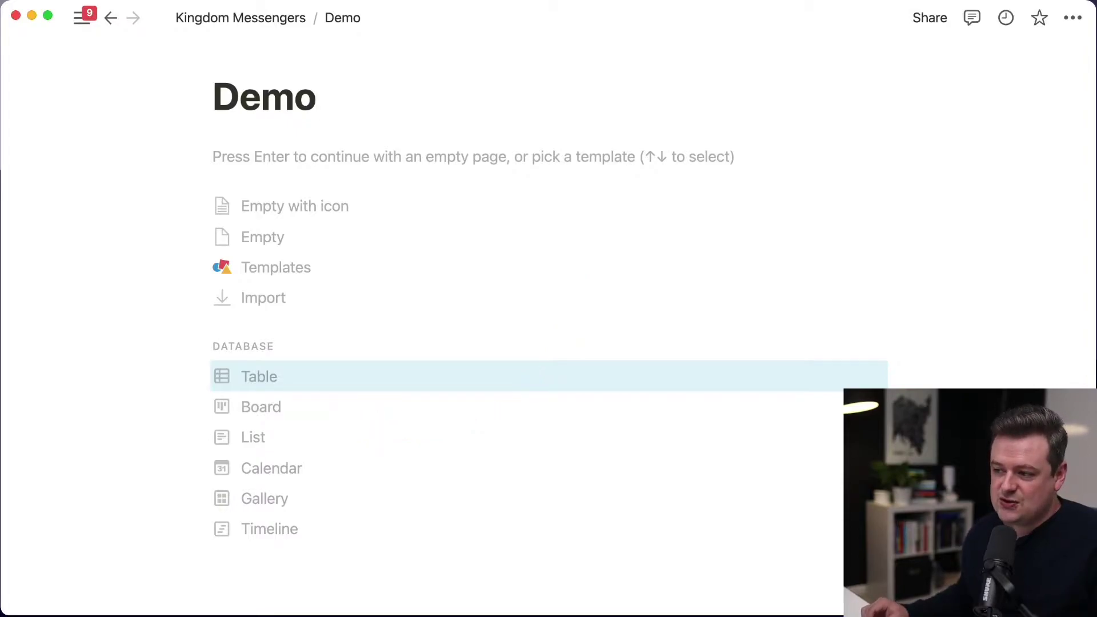
pyautogui.press('Return')
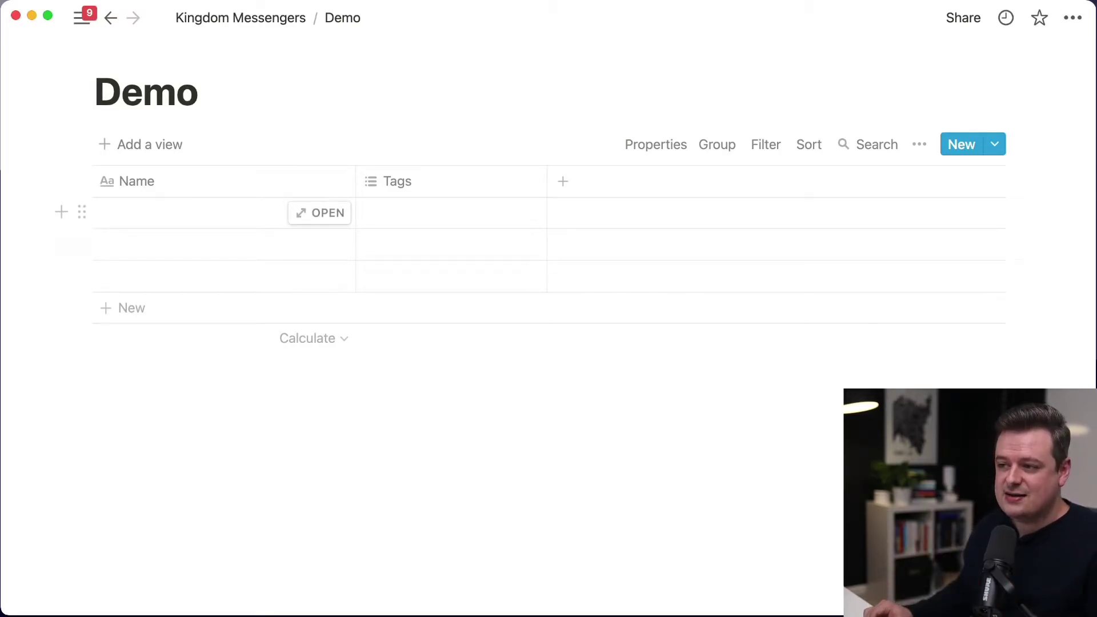
# Add the rows First note and Second Note, then open First note as a preview.
pyautogui.click(172, 213)
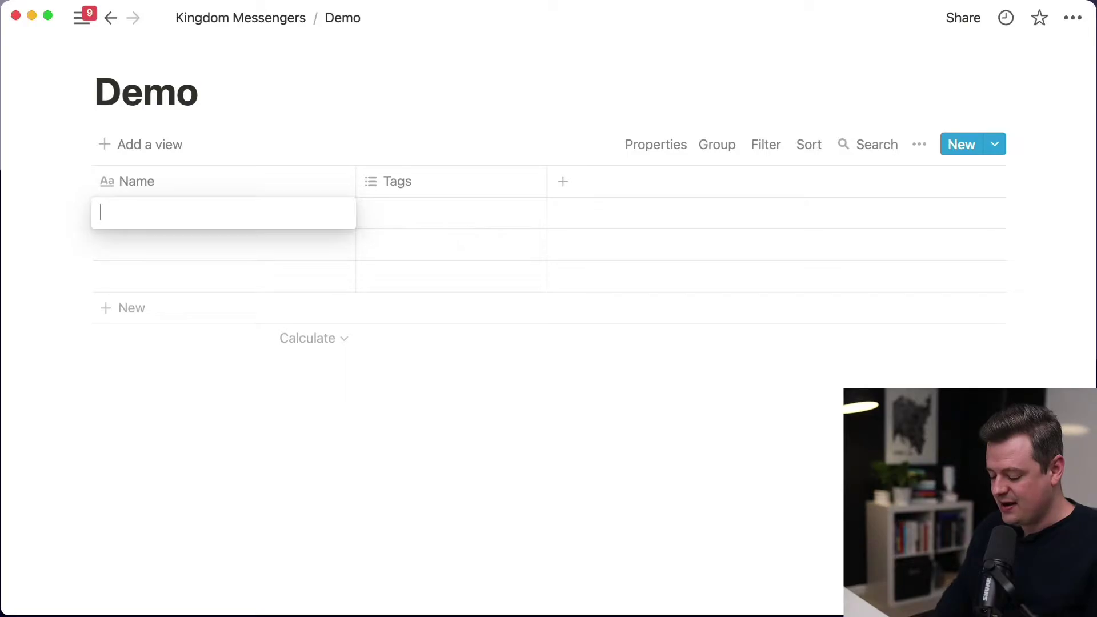
pyautogui.press('Return')
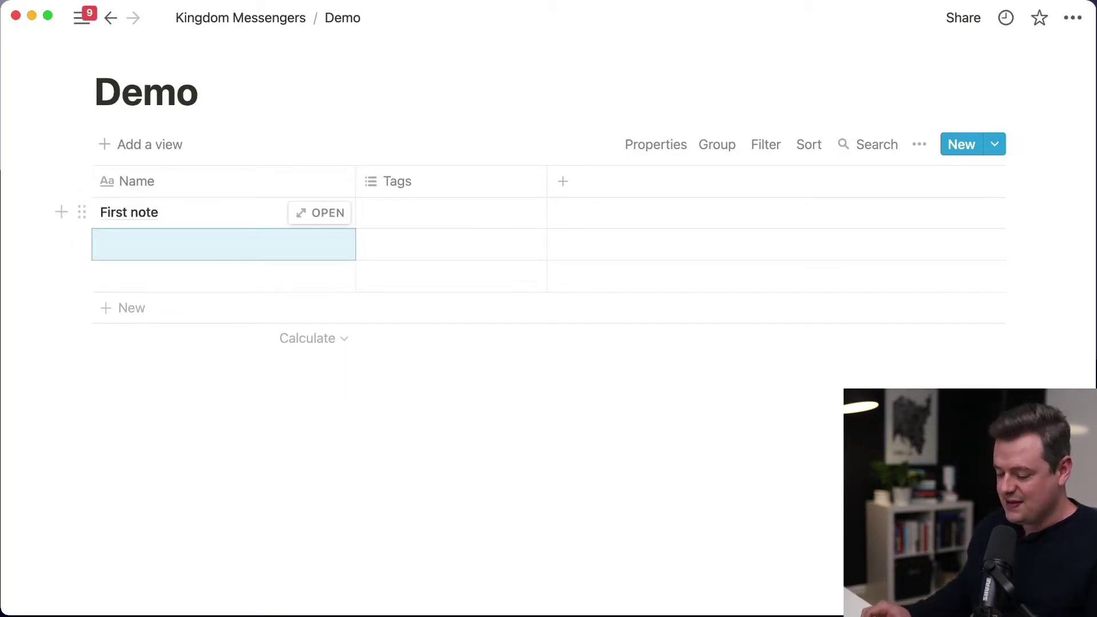
pyautogui.press('Return')
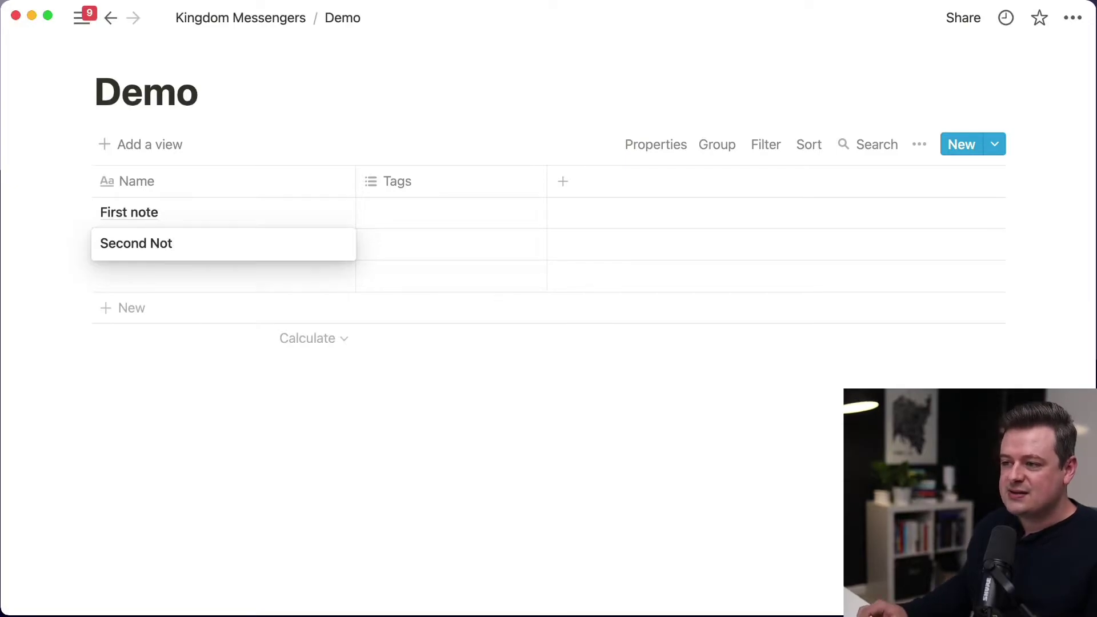
pyautogui.press('Escape')
pyautogui.press('Return')
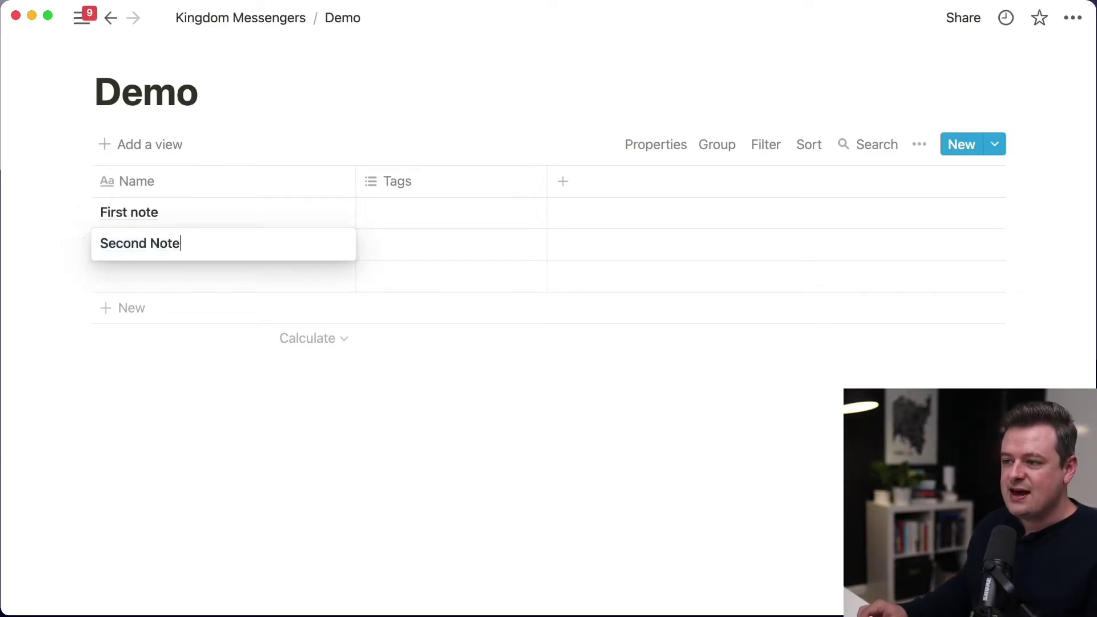
pyautogui.press('Escape')
pyautogui.moveTo(319, 213)
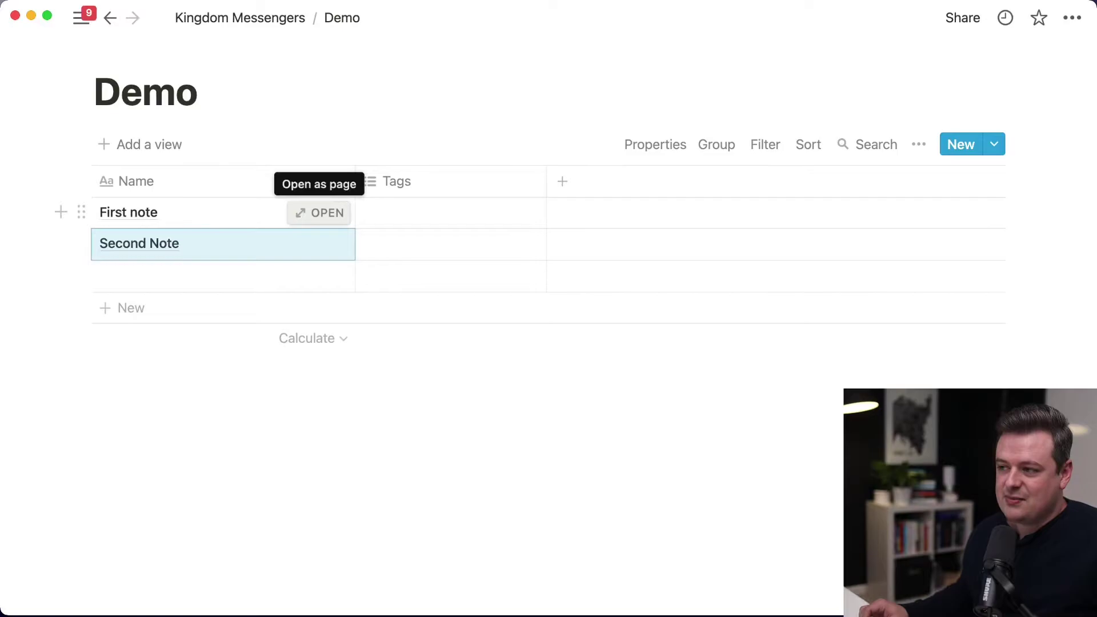
pyautogui.click(318, 212)
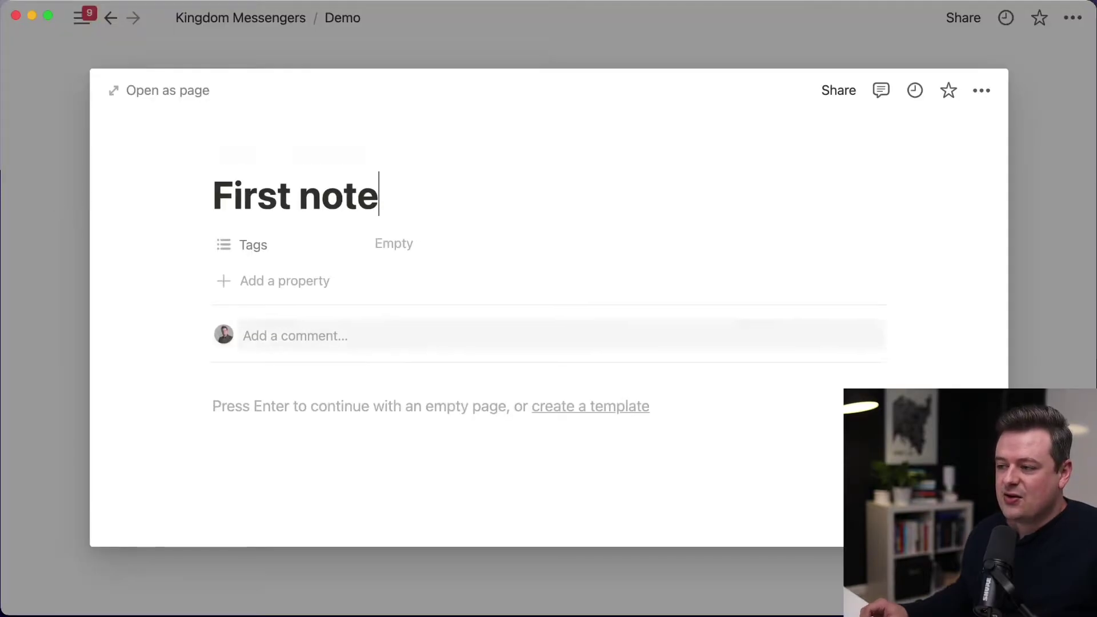
pyautogui.scroll(-3, 548, 308)
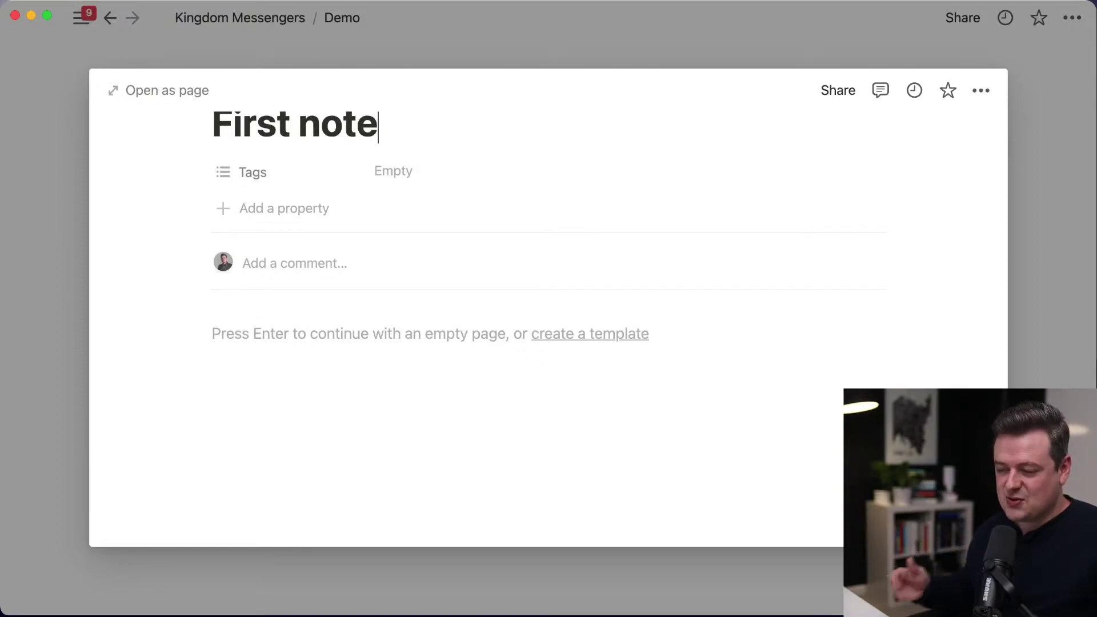
# Close the First note preview.
pyautogui.press('Escape')
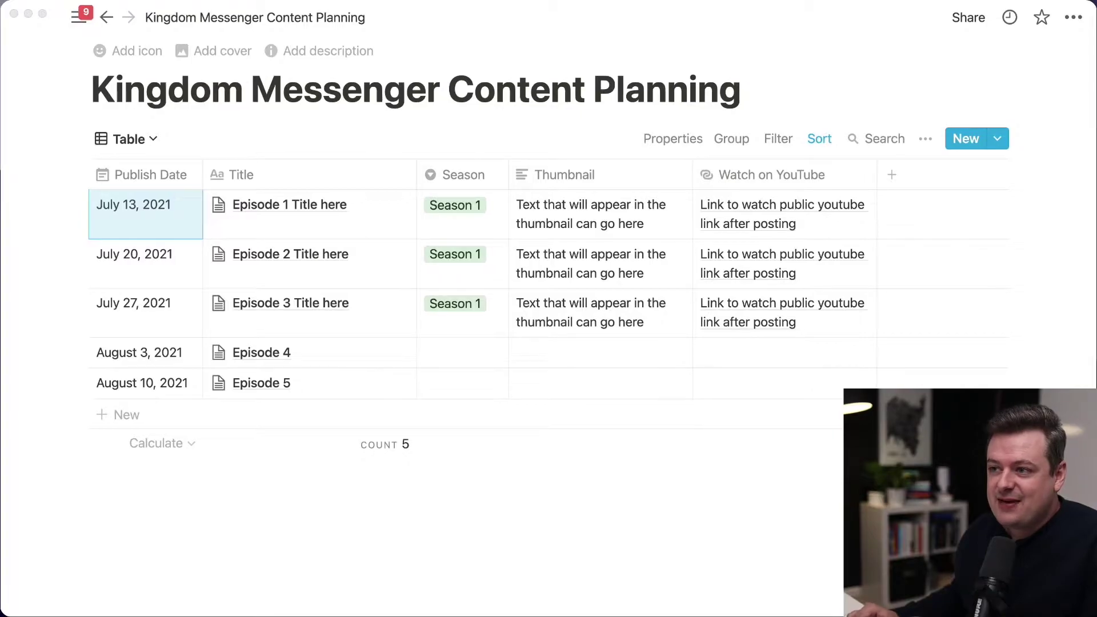
pyautogui.press('super+Tab')
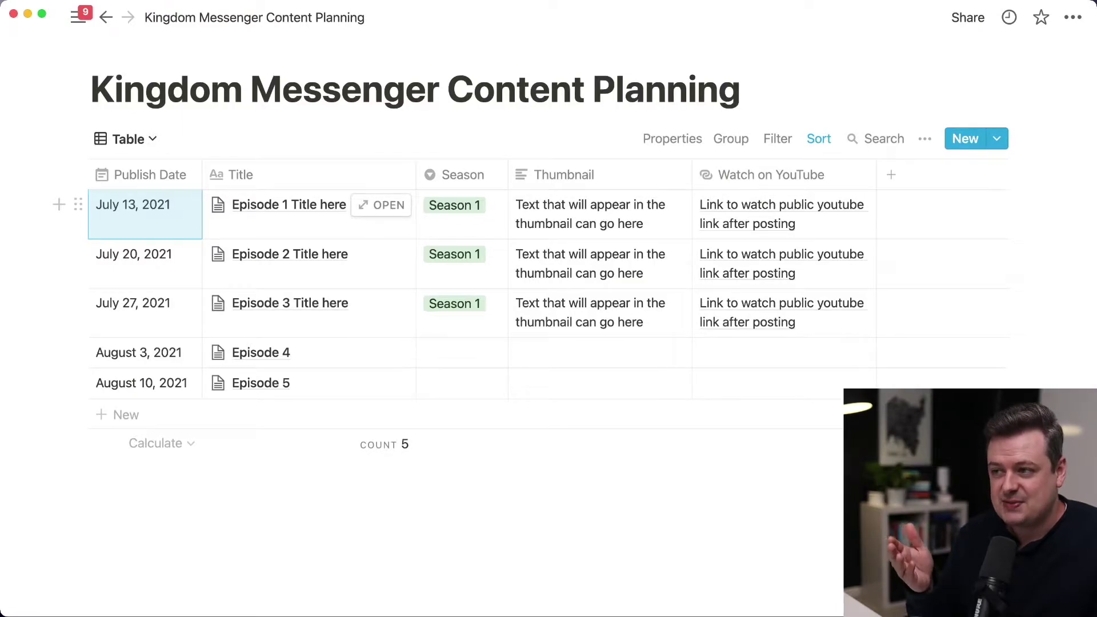
pyautogui.click(308, 215)
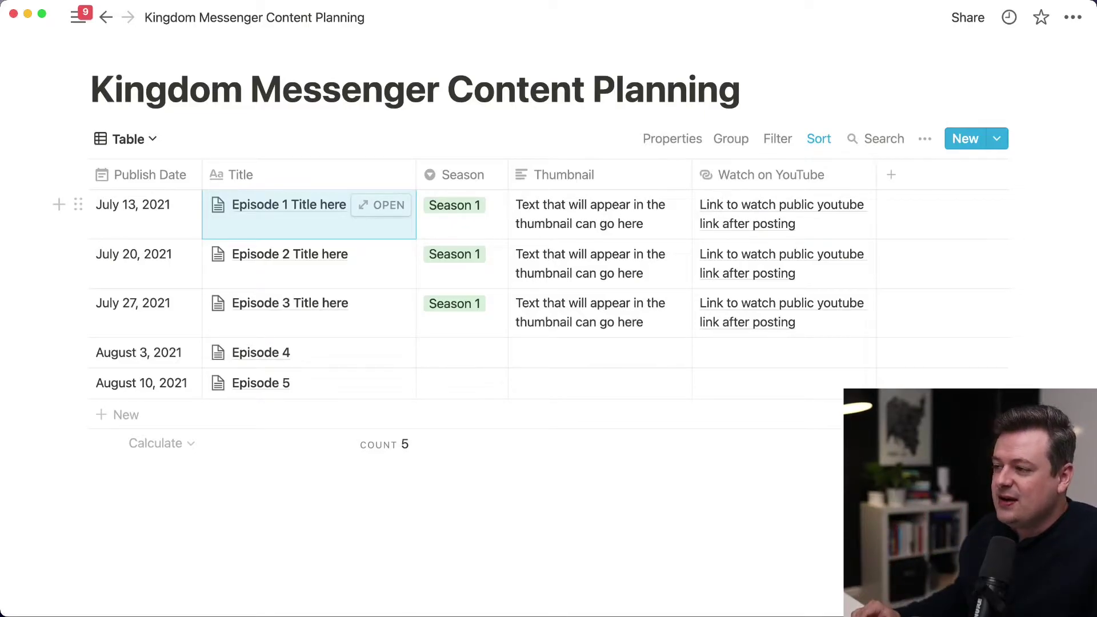
pyautogui.click(458, 214)
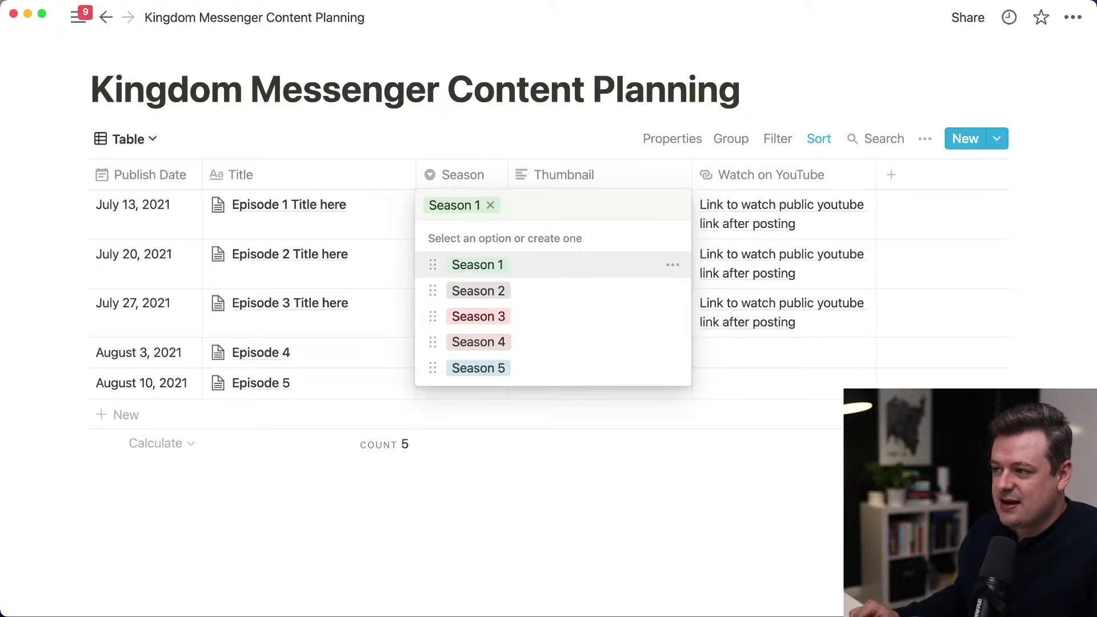
pyautogui.press('Escape')
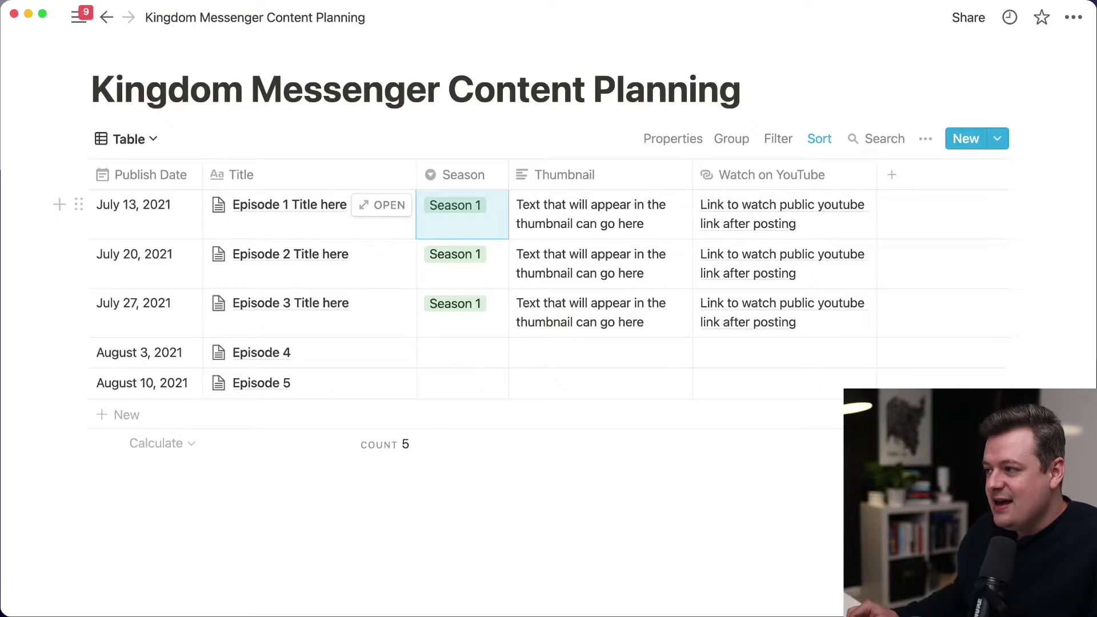
pyautogui.press('Right')
pyautogui.press('Return')
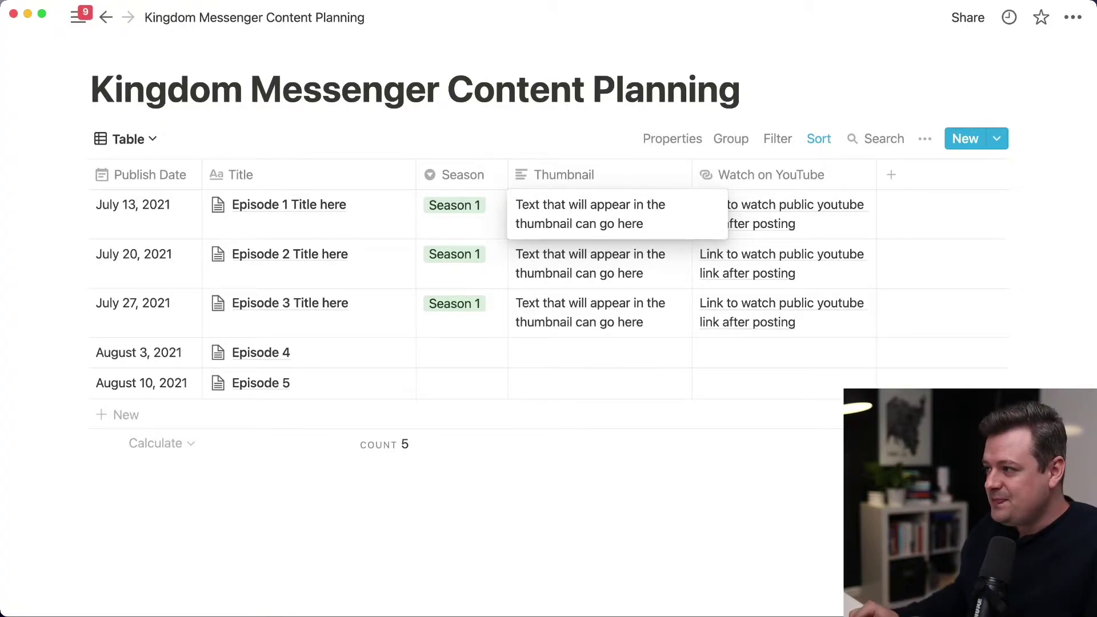
pyautogui.press('Escape')
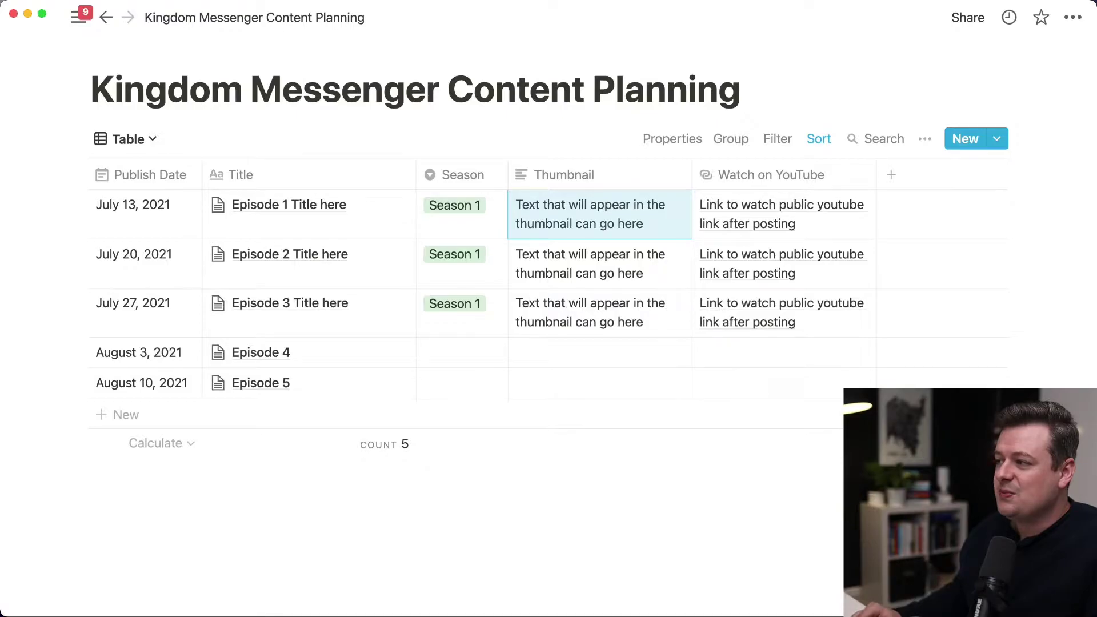
pyautogui.press('Right')
pyautogui.press('Return')
pyautogui.press('Escape')
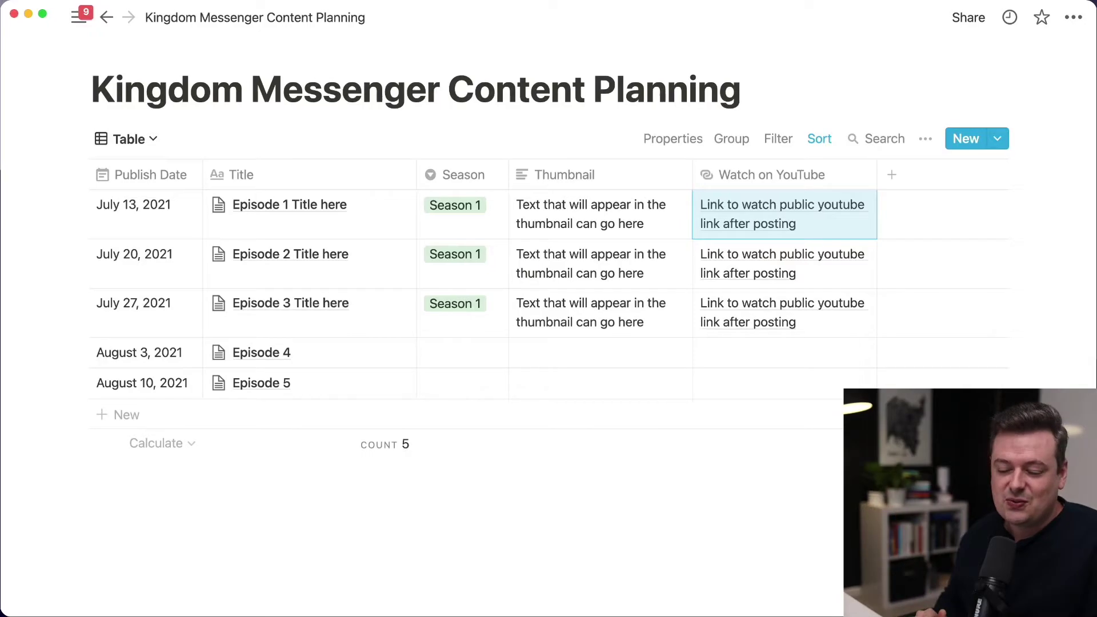
pyautogui.moveTo(381, 205)
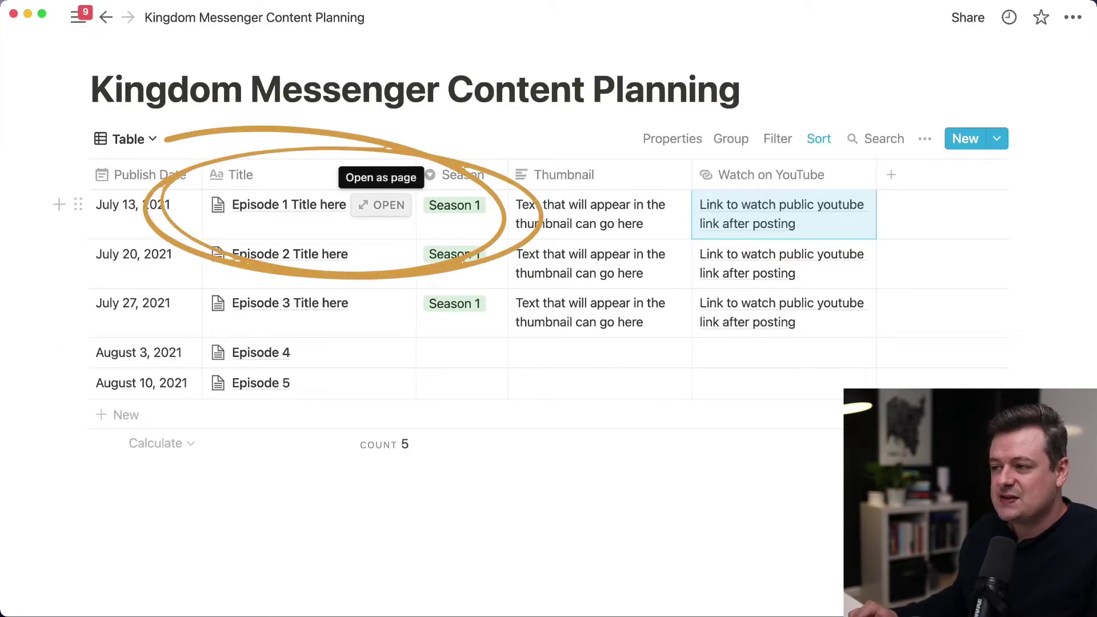
pyautogui.click(381, 204)
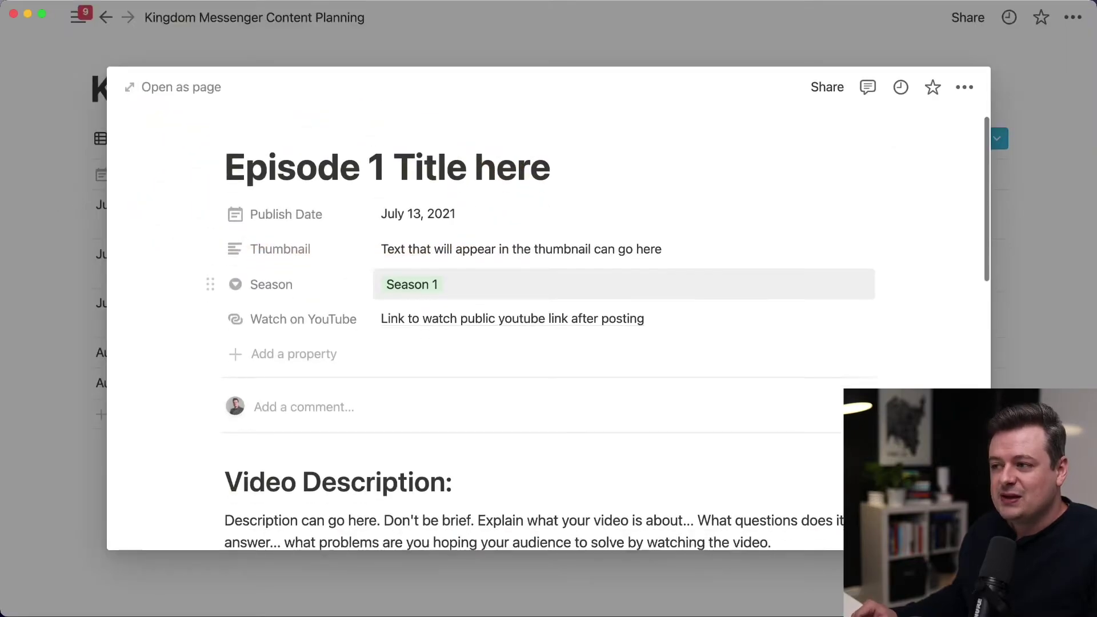
# Read through Episode 1's Video Description and scriptures list, briefly selecting some lines.
pyautogui.scroll(-3, 623, 284)
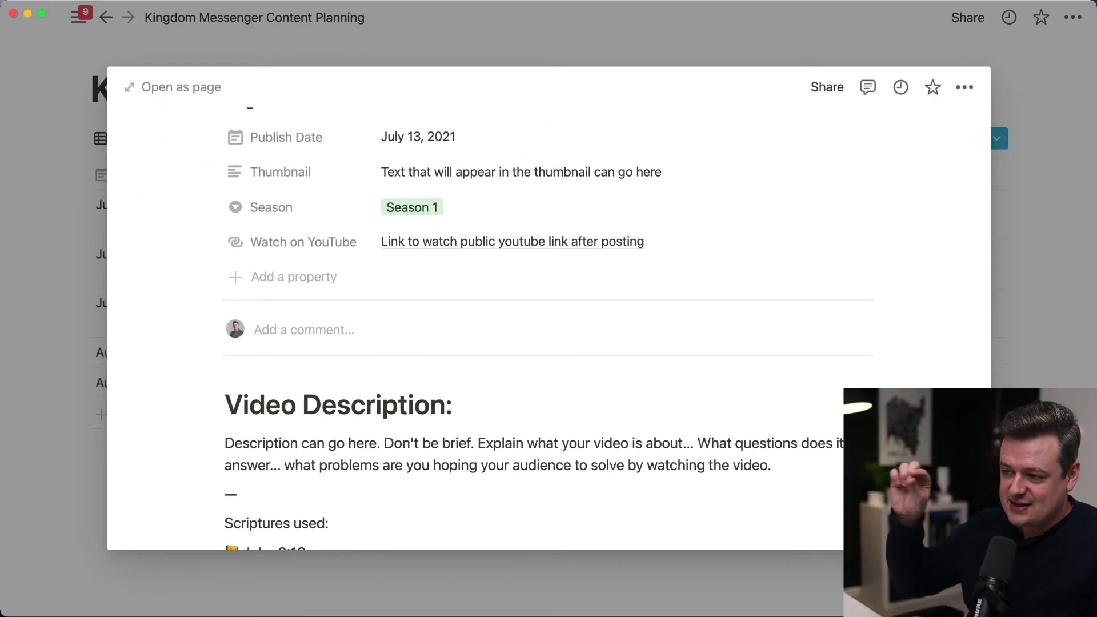
pyautogui.scroll(-3, 549, 329)
pyautogui.scroll(-5, 548, 328)
pyautogui.scroll(-1, 548, 329)
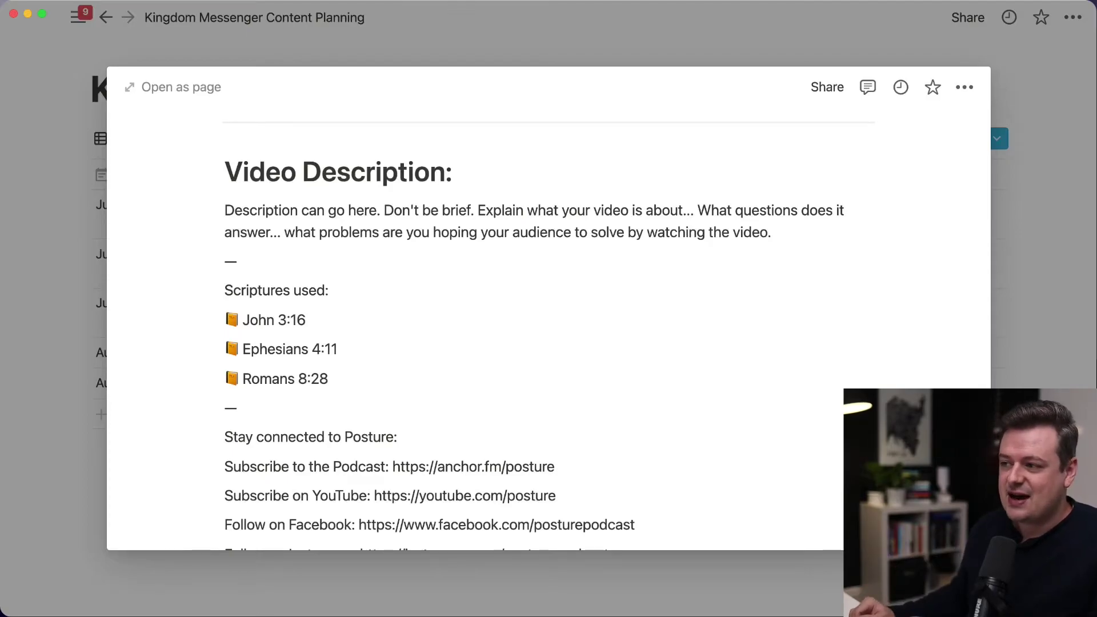
pyautogui.scroll(-3, 457, 308)
pyautogui.moveTo(397, 292); pyautogui.dragTo(224, 292)
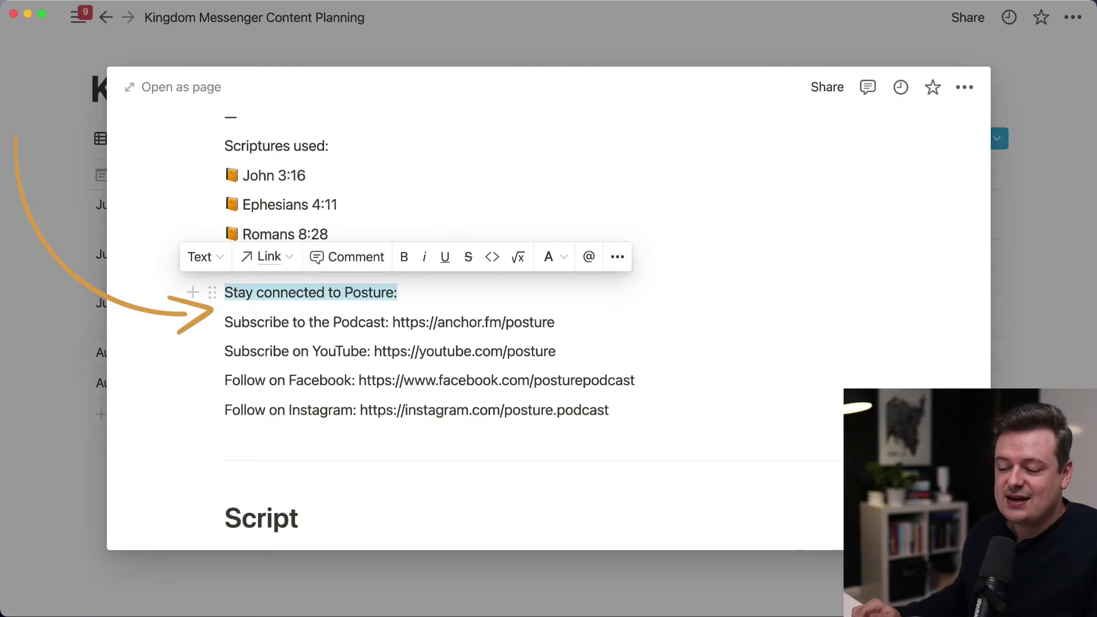
pyautogui.press('Right')
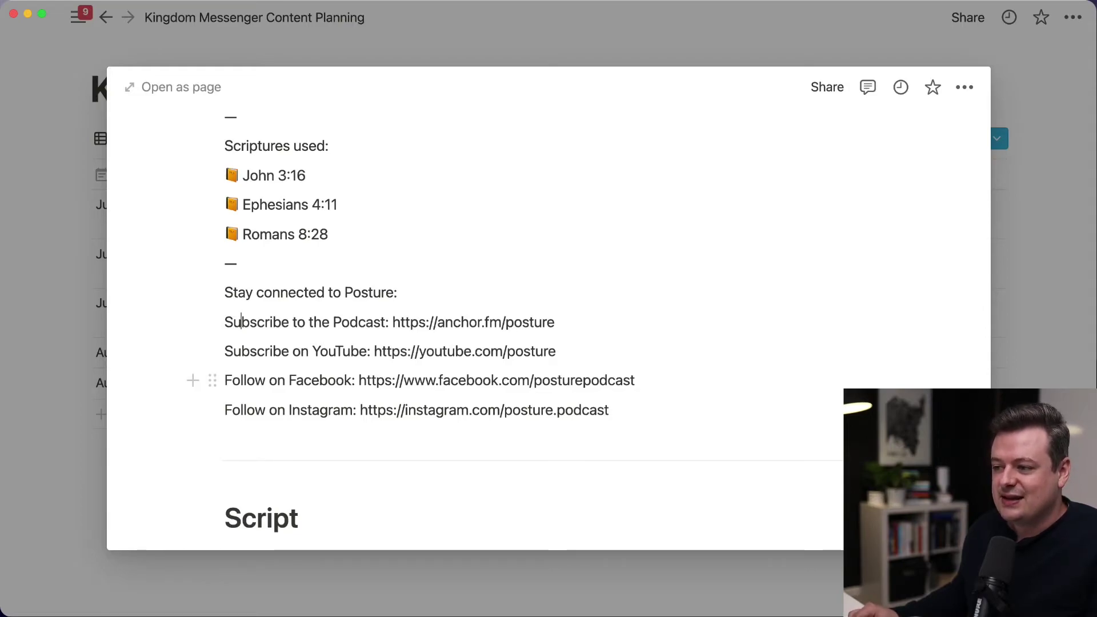
pyautogui.click(300, 409)
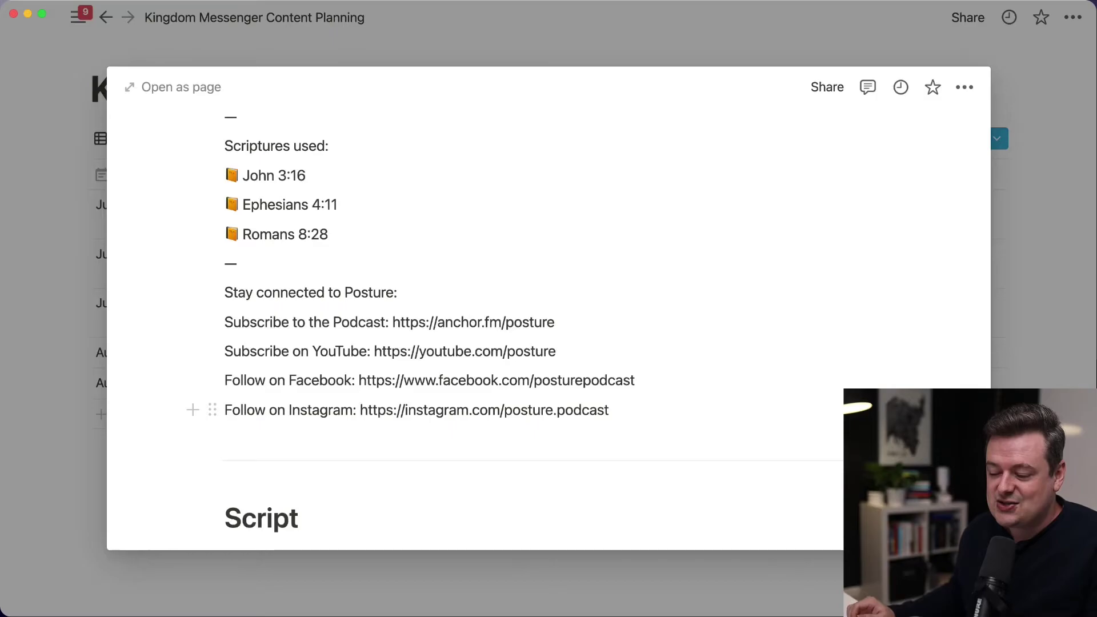
# Finish reviewing Episode 1, close its page, and bring up the database views list.
pyautogui.scroll(-8, 548, 332)
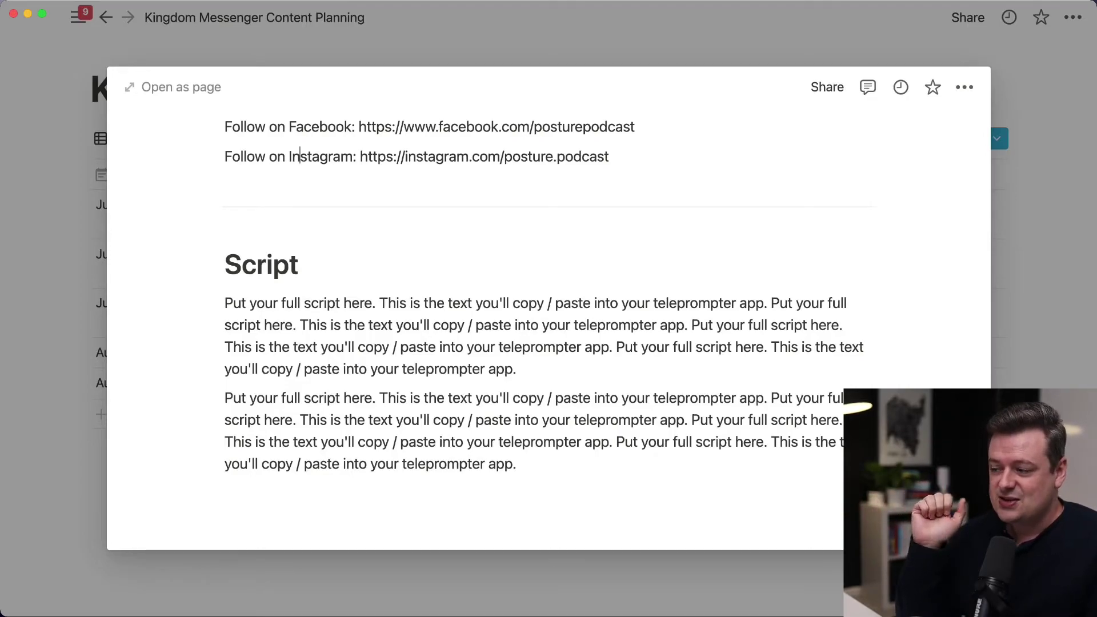
pyautogui.scroll(10, 549, 320)
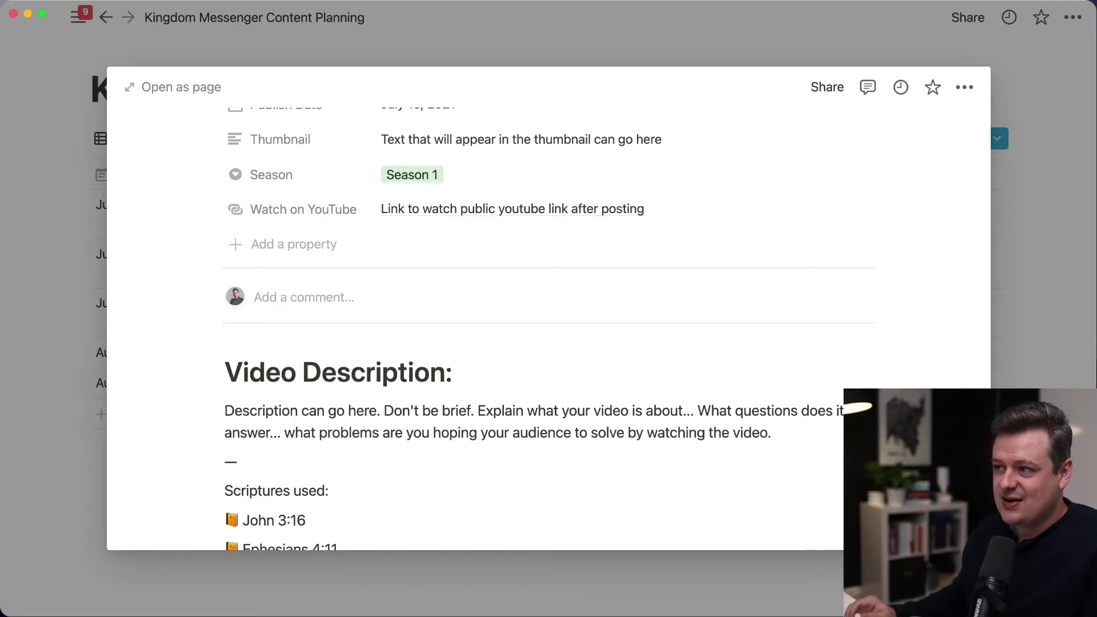
pyautogui.scroll(4, 549, 332)
pyautogui.press('Escape')
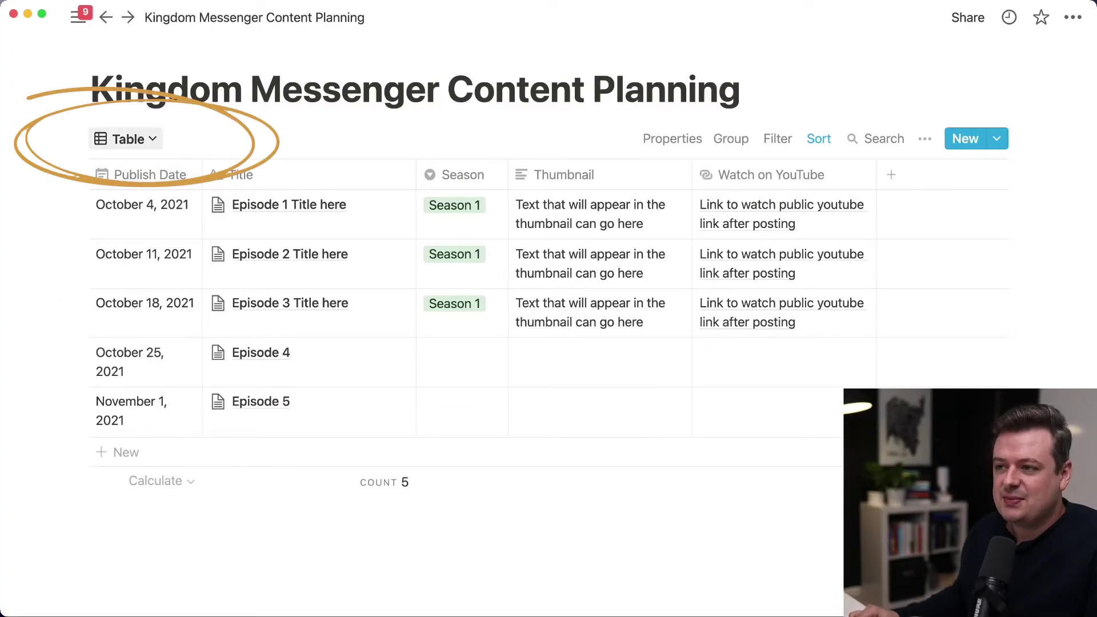
pyautogui.click(126, 139)
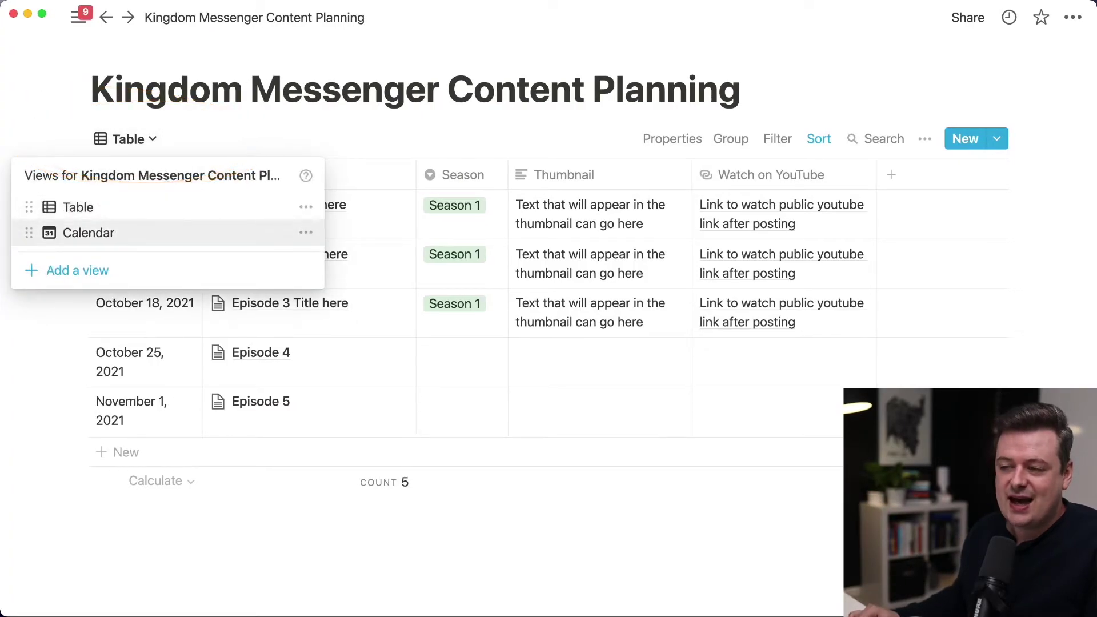
# Switch to the calendar view and preview Episode 1's page from its card.
pyautogui.click(88, 233)
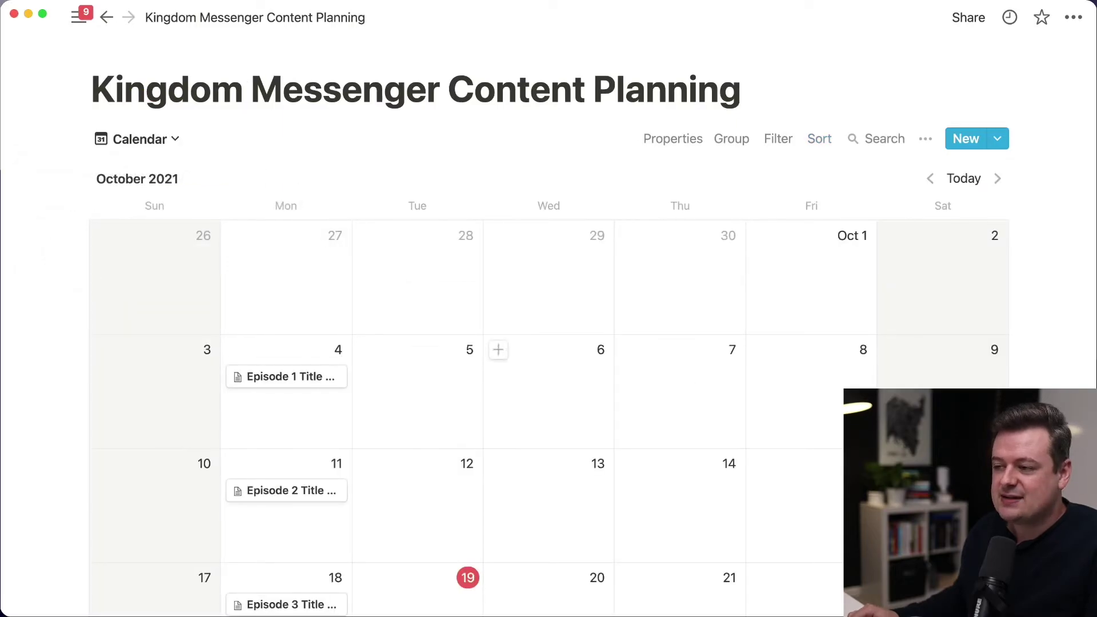
pyautogui.scroll(-3, 400, 371)
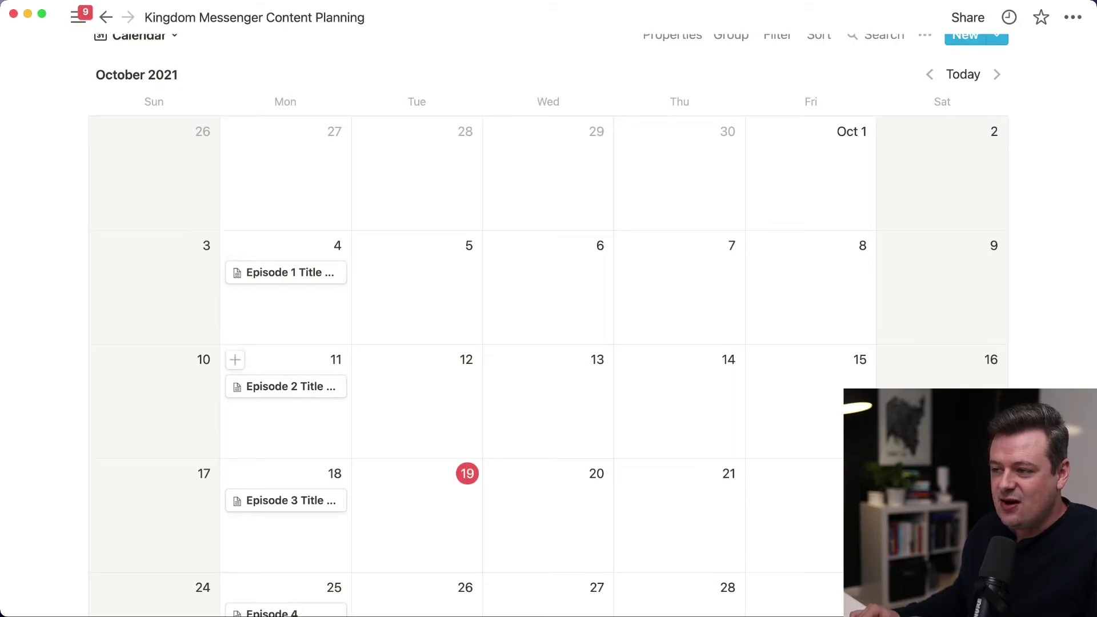
pyautogui.moveTo(286, 272)
pyautogui.mouseDown()
pyautogui.moveTo(417, 273)
pyautogui.moveTo(286, 272)
pyautogui.mouseUp()
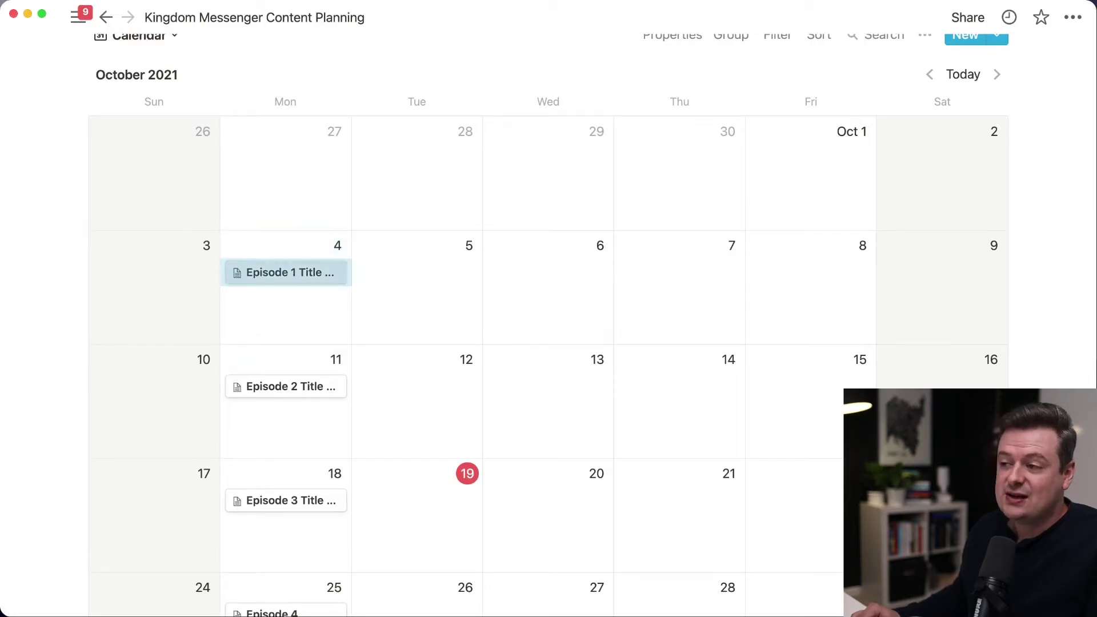
pyautogui.click(286, 272)
pyautogui.scroll(-10, 549, 337)
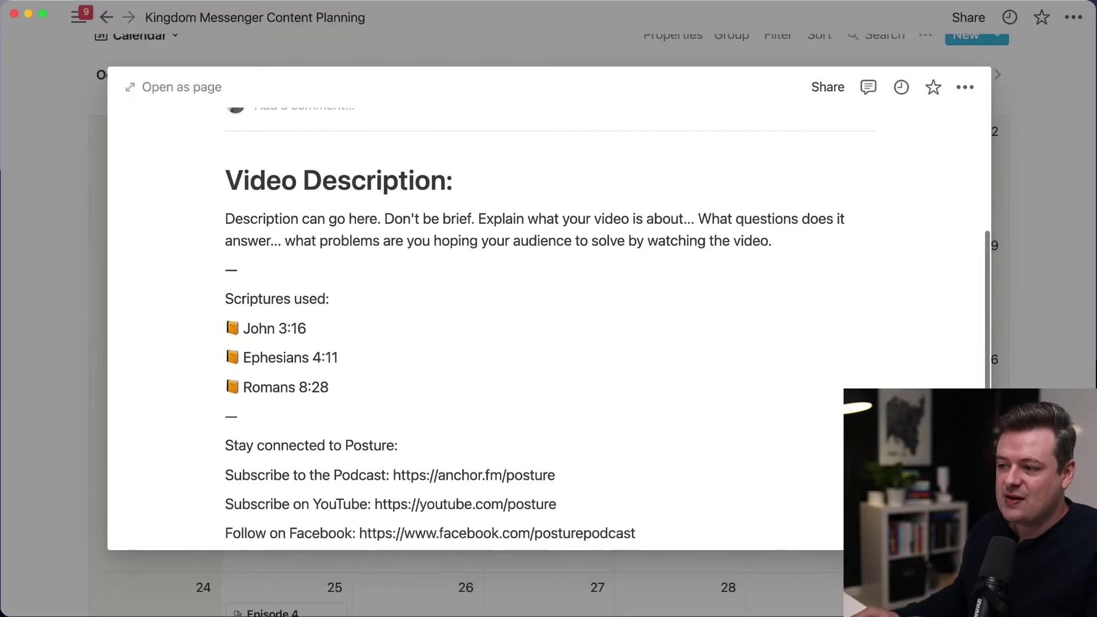
pyautogui.scroll(-3, 549, 337)
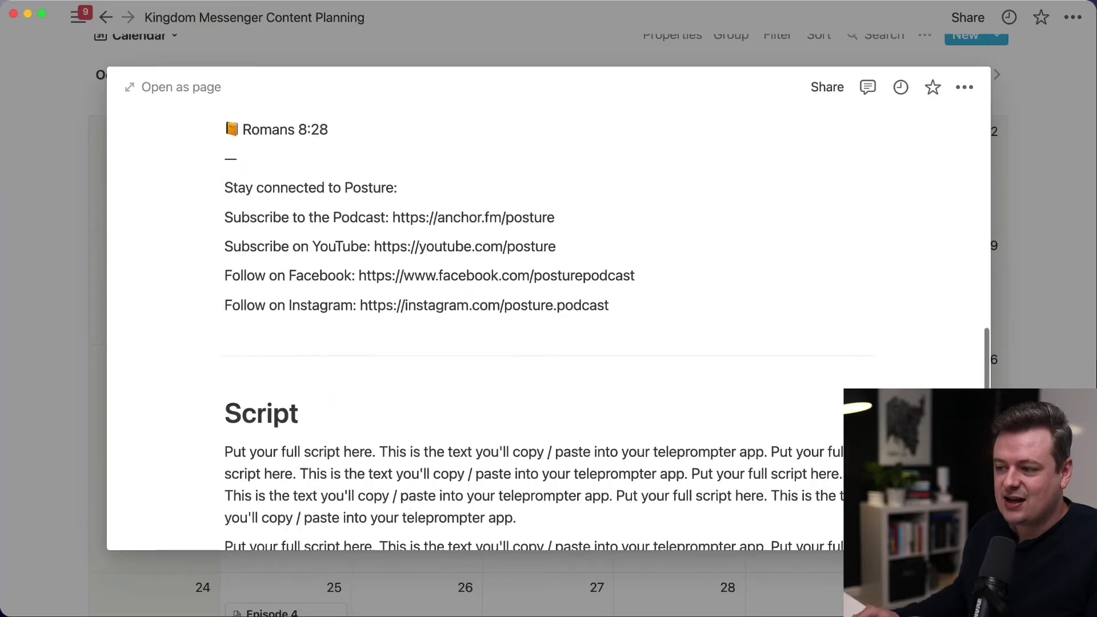
pyautogui.scroll(10, 549, 337)
pyautogui.press('Escape')
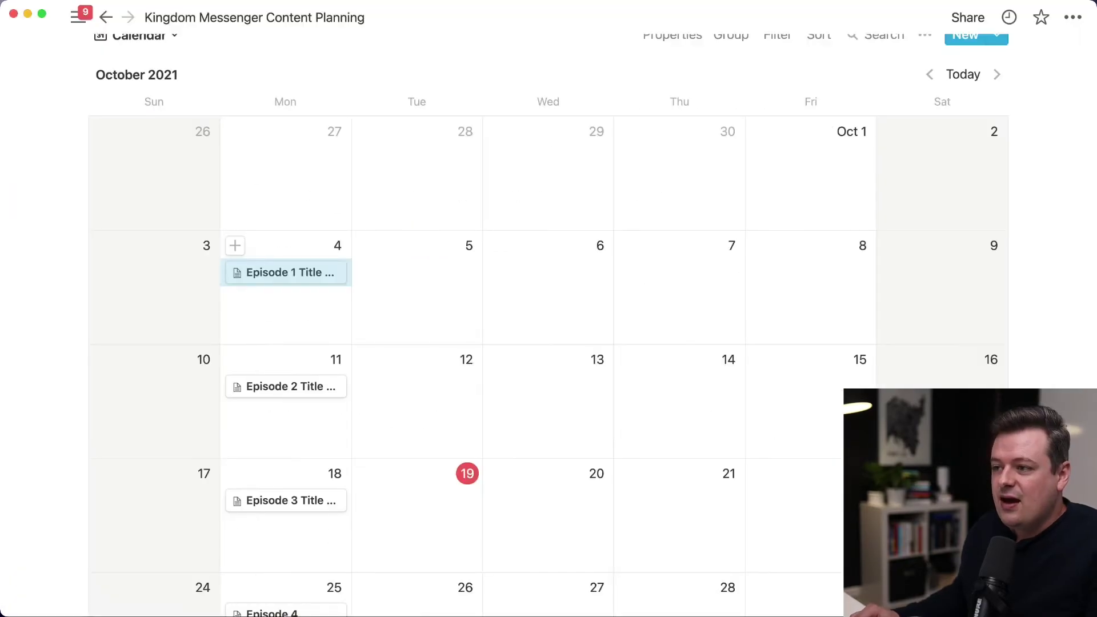
# Move Episode 1 to October 5, check the table, then move it back to October 4.
pyautogui.moveTo(286, 272); pyautogui.dragTo(422, 272)
pyautogui.click(137, 36)
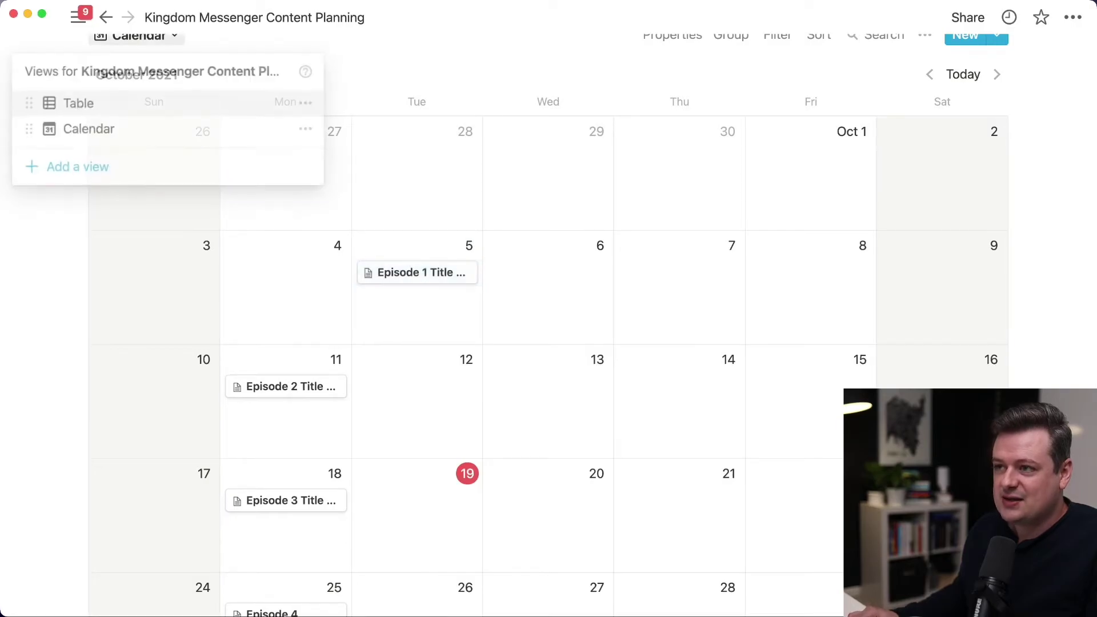
pyautogui.click(67, 100)
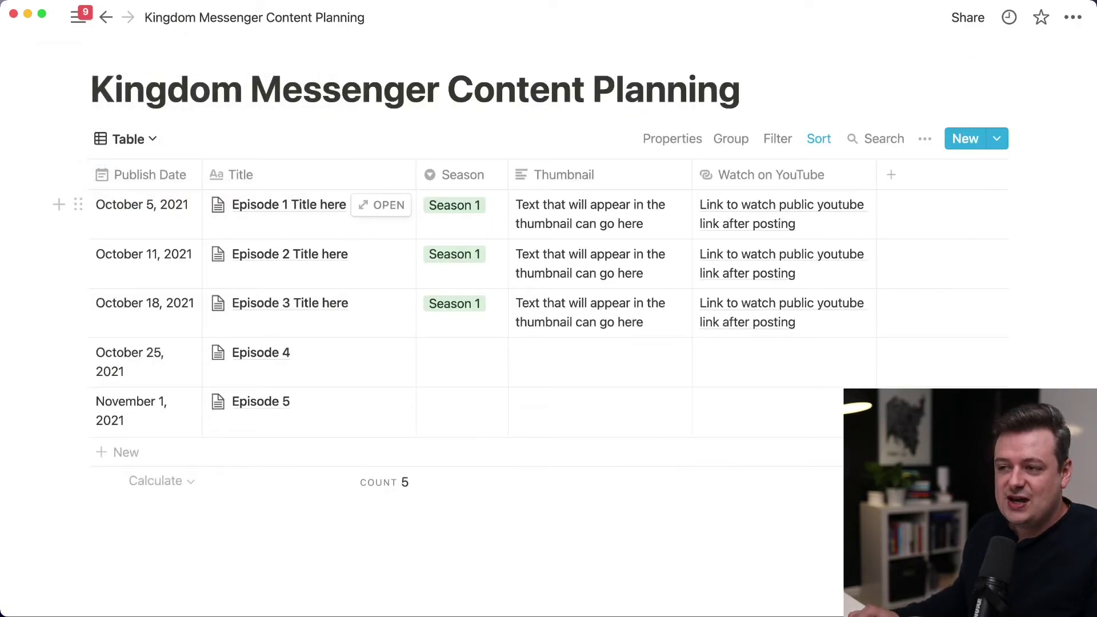
pyautogui.click(126, 139)
pyautogui.click(90, 230)
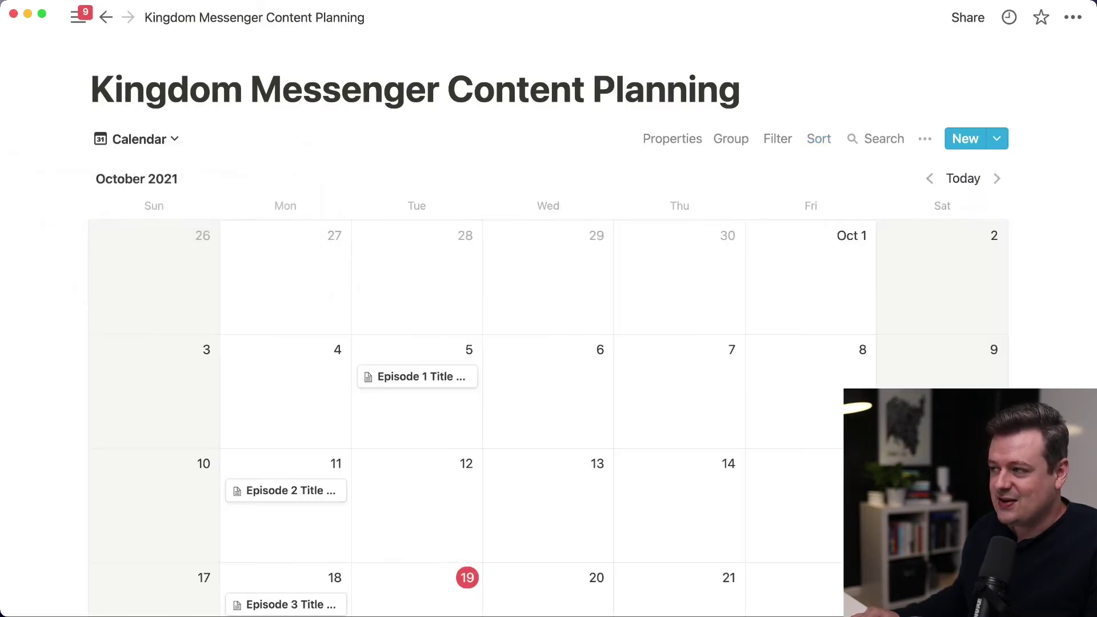
pyautogui.scroll(-2, 400, 275)
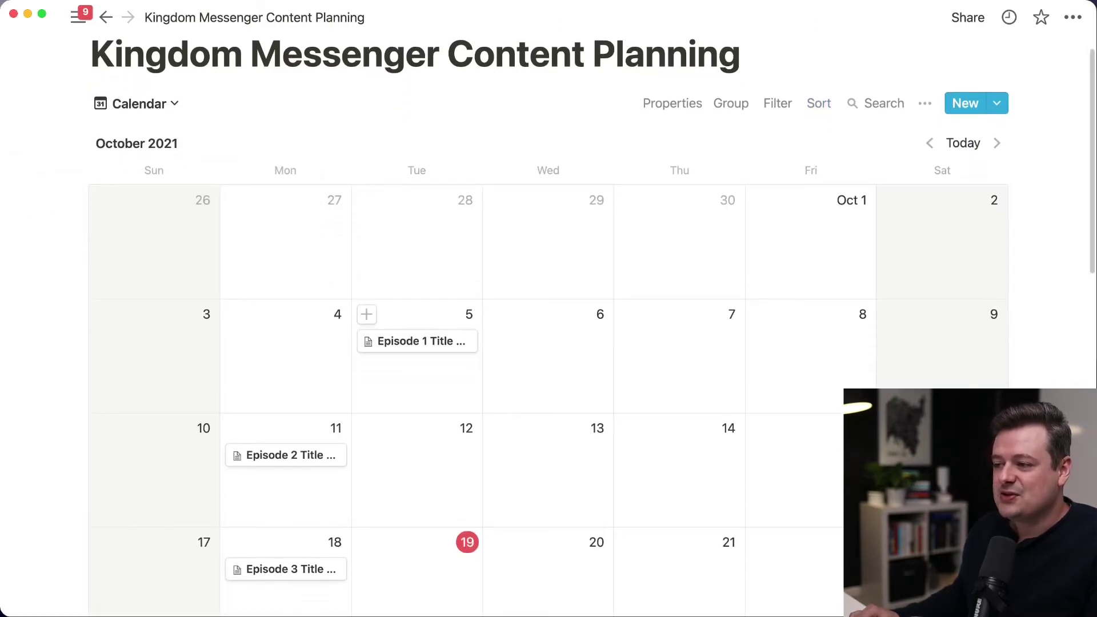
pyautogui.moveTo(417, 341); pyautogui.dragTo(286, 341)
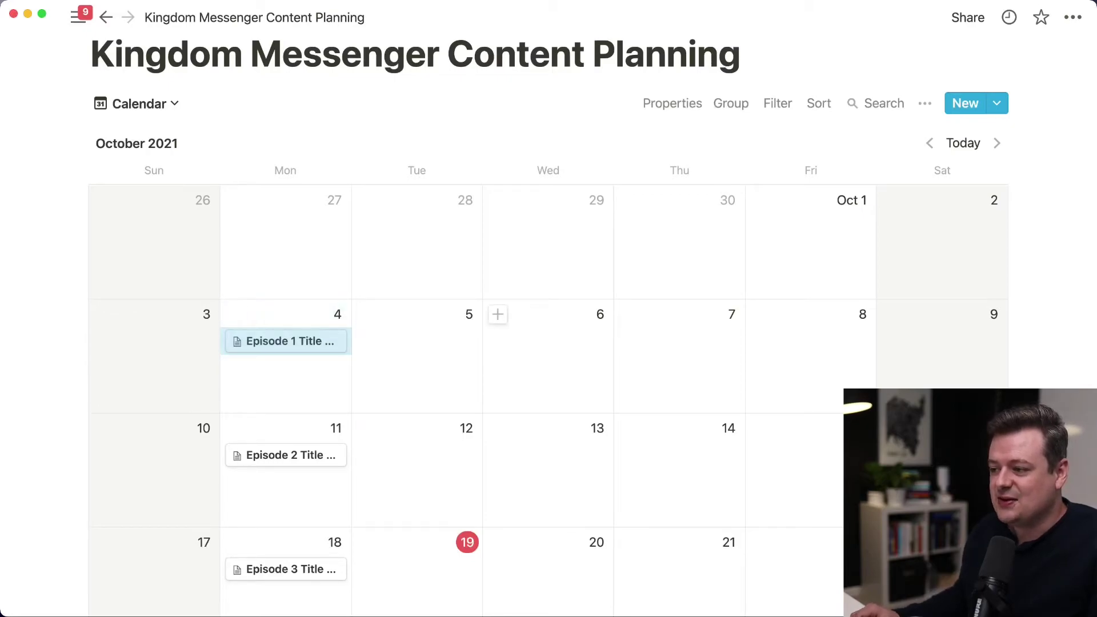
pyautogui.scroll(-3, 549, 355)
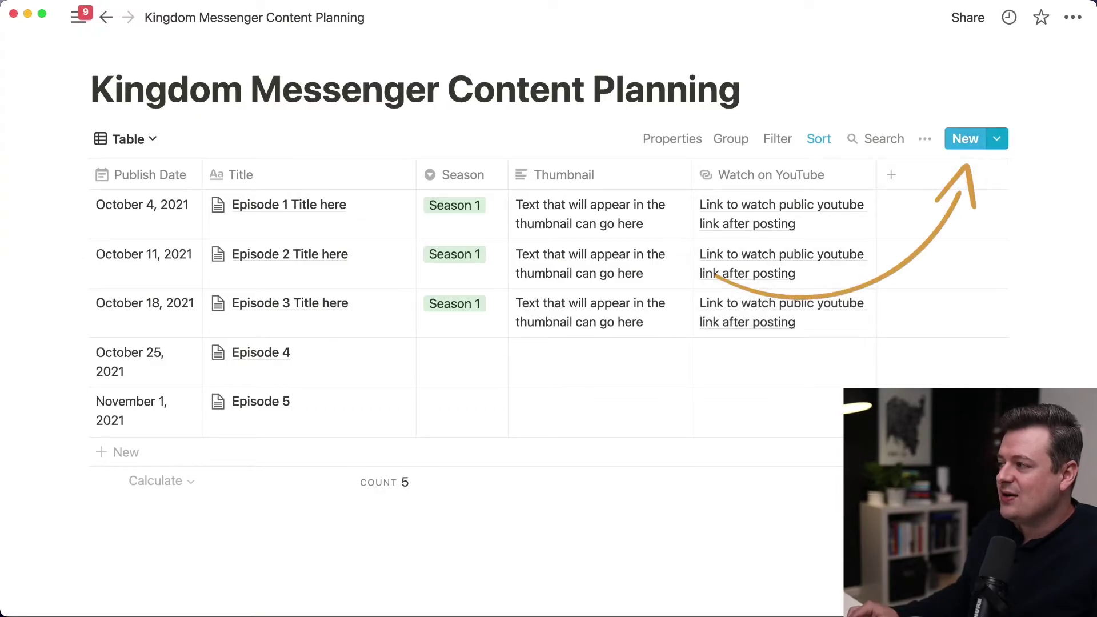
# Add a blank entry, then an entry from the New Episode template, and scroll its sections.
pyautogui.click(965, 138)
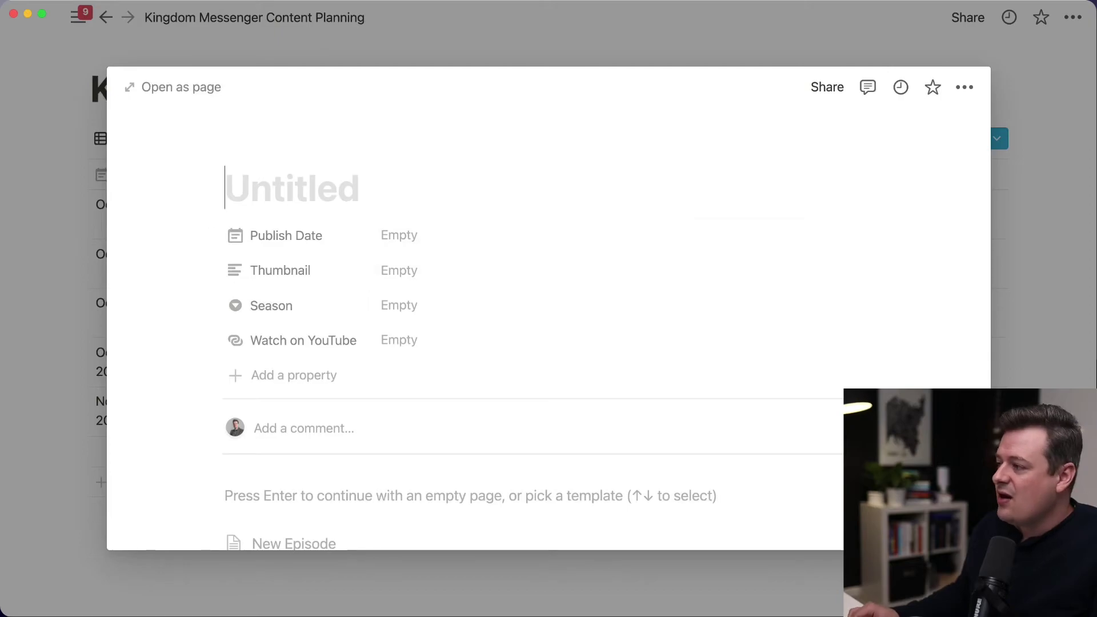
pyautogui.press('Escape')
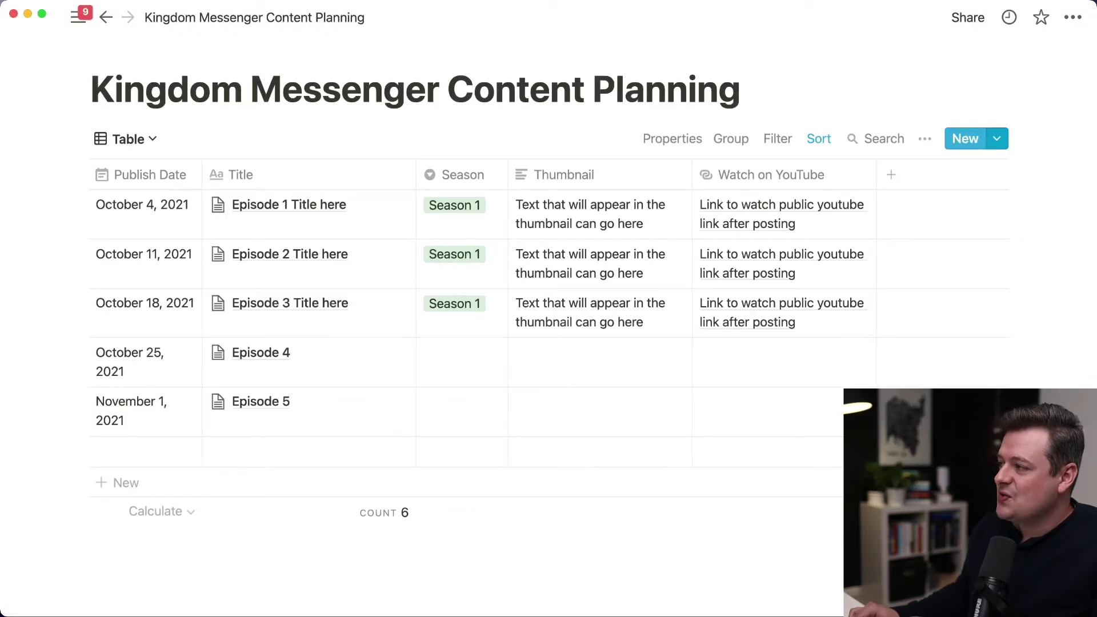
pyautogui.click(996, 138)
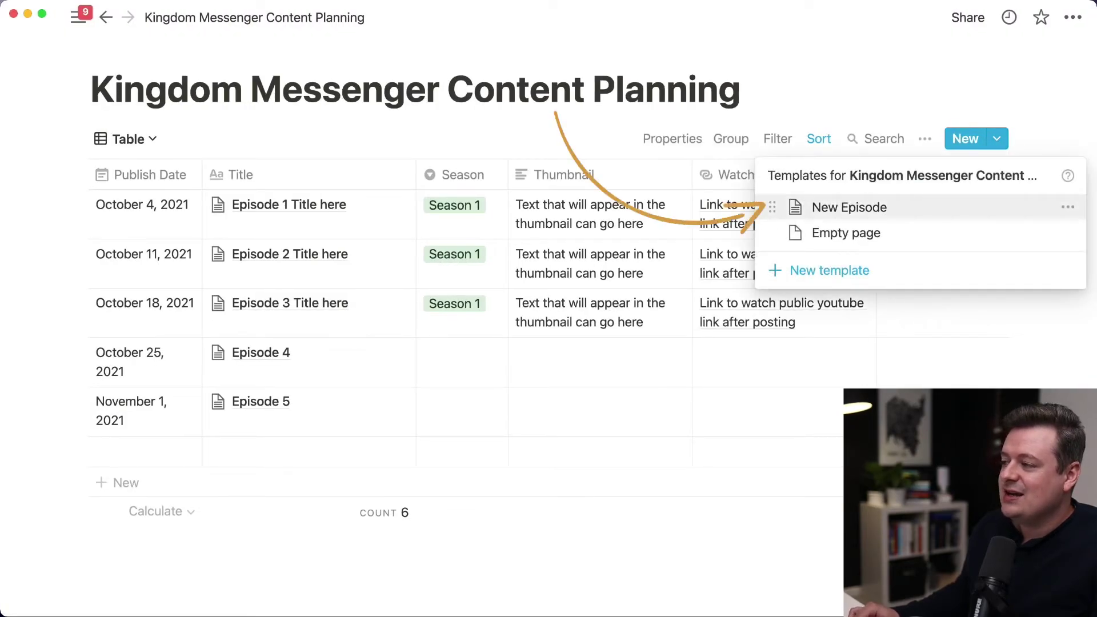
pyautogui.click(849, 206)
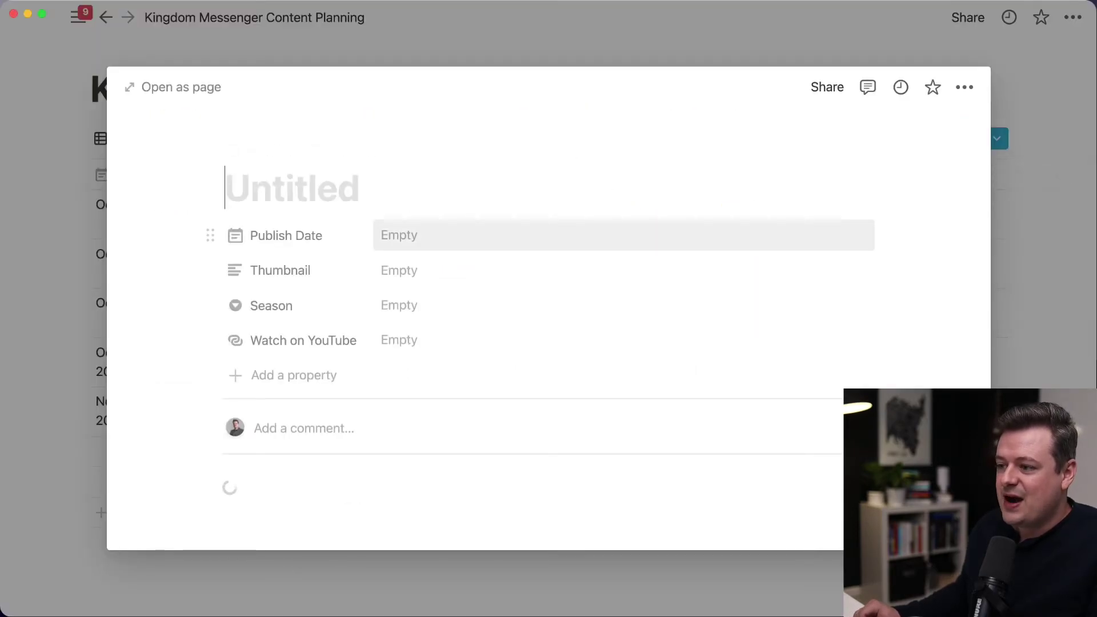
pyautogui.scroll(-5, 548, 286)
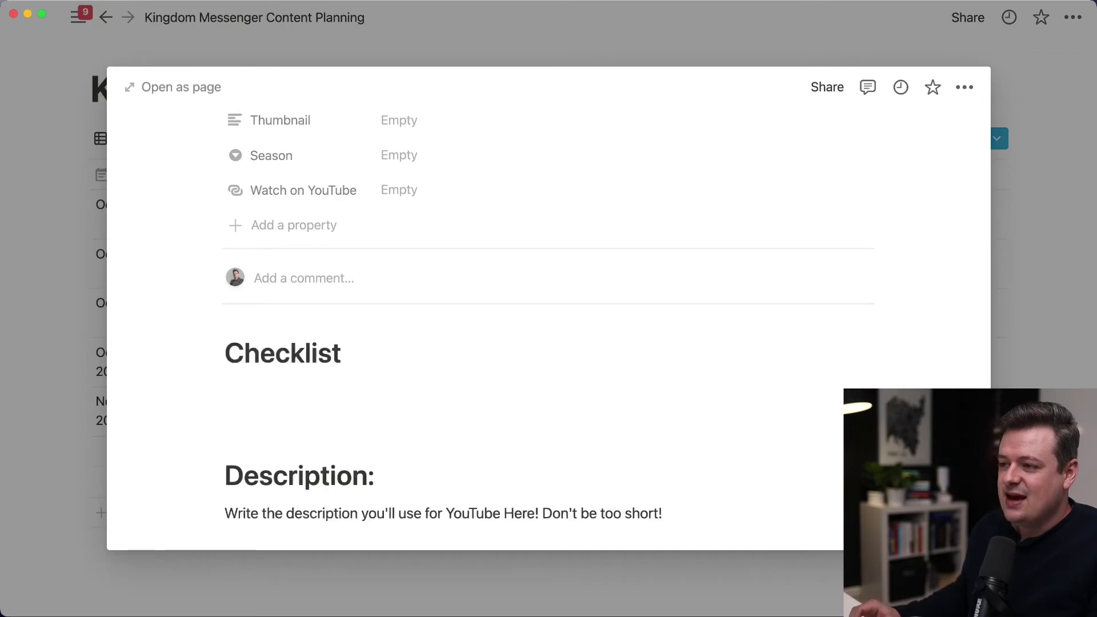
pyautogui.scroll(-10, 549, 308)
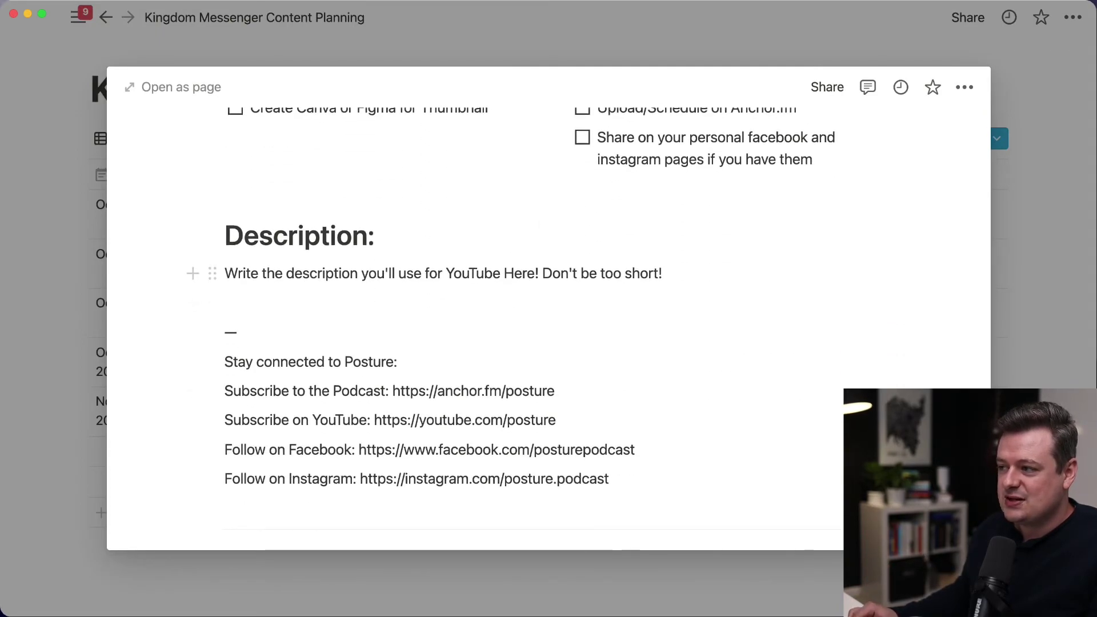
pyautogui.scroll(-3, 549, 308)
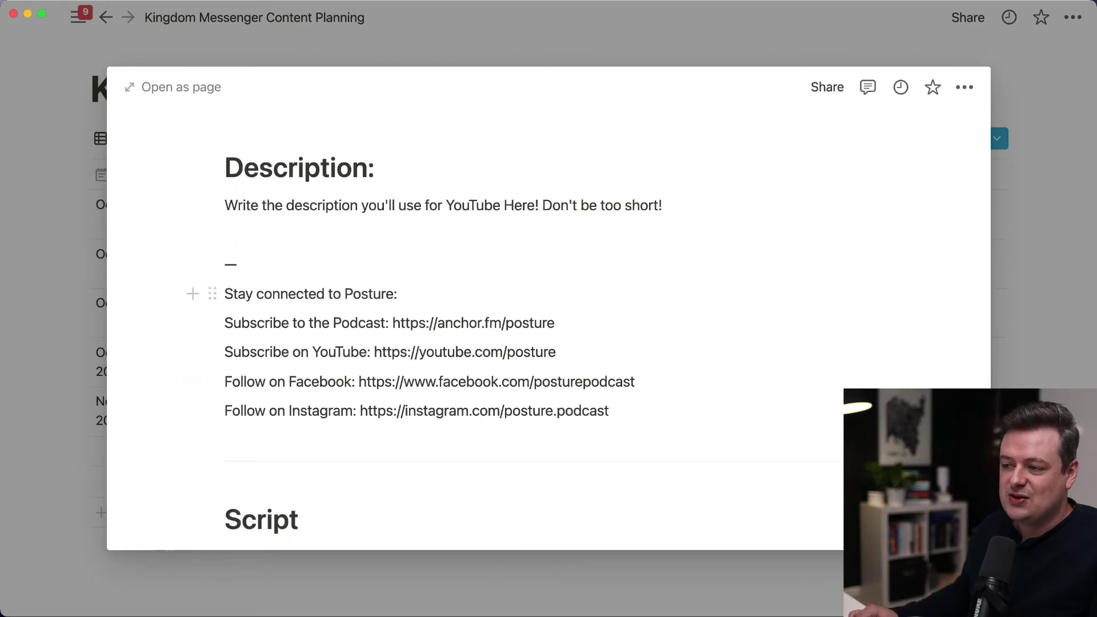
pyautogui.scroll(-3, 532, 329)
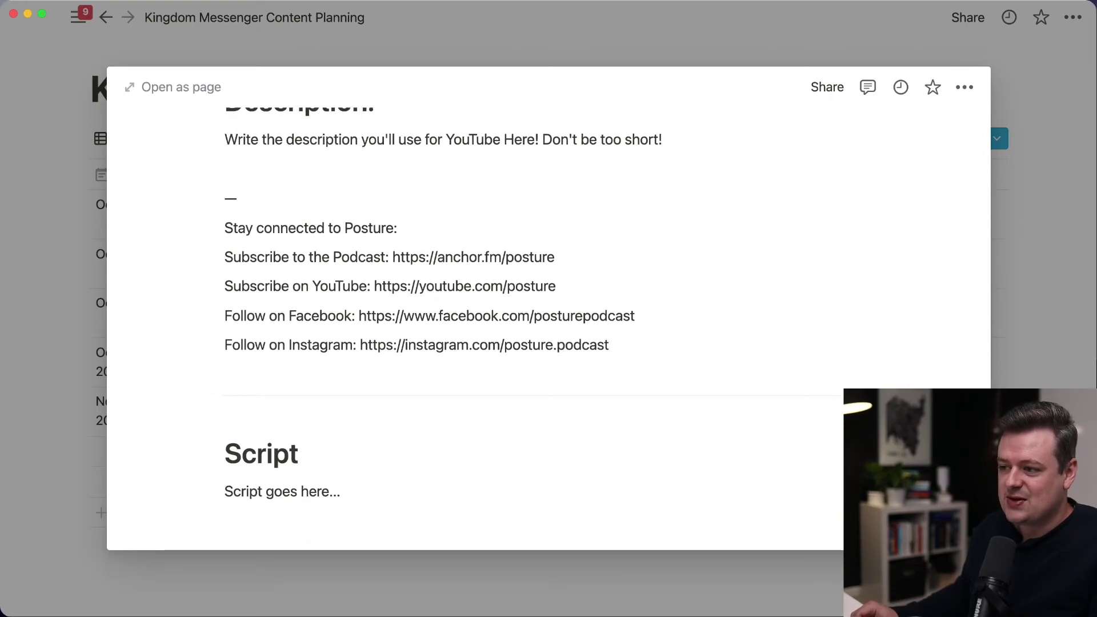
pyautogui.scroll(12, 549, 308)
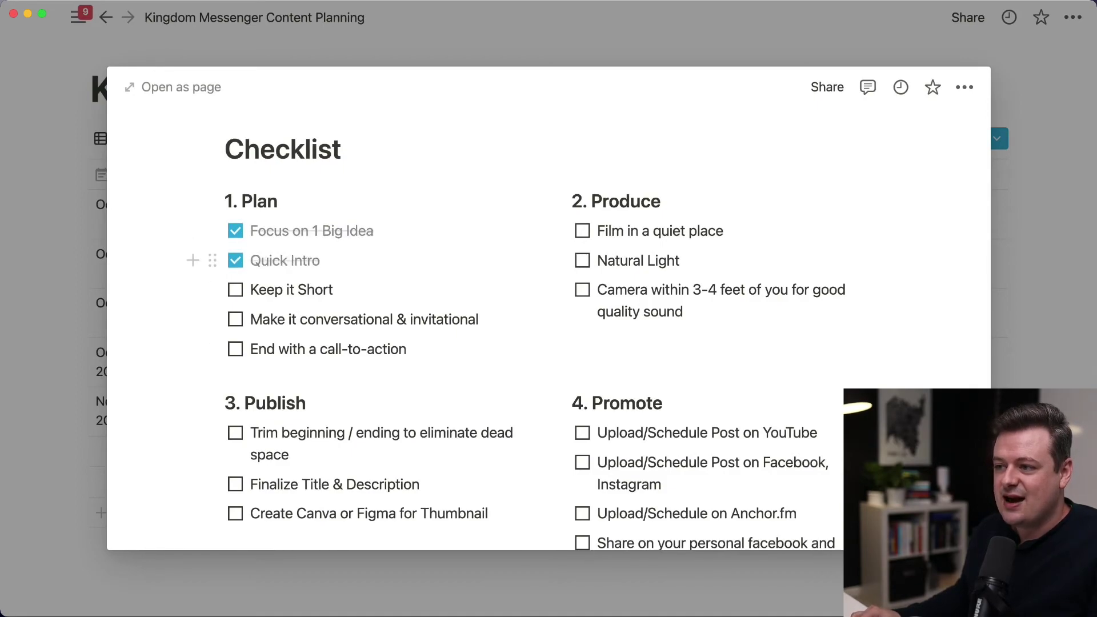
# Tick Make it conversational & invitational in the Plan checklist.
pyautogui.click(235, 319)
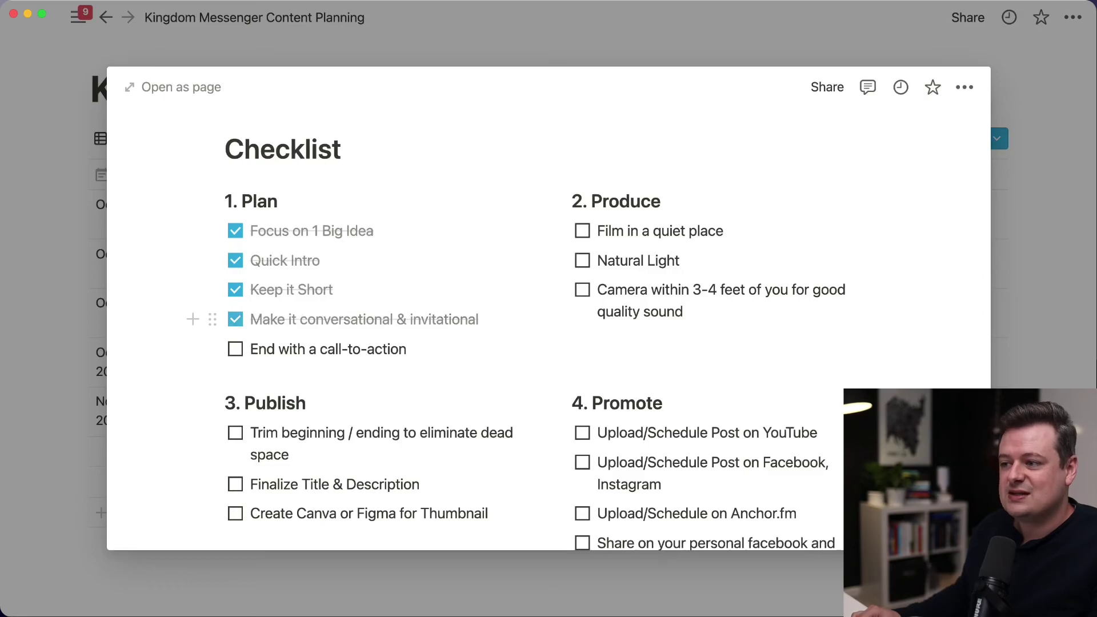
pyautogui.scroll(-2, 549, 309)
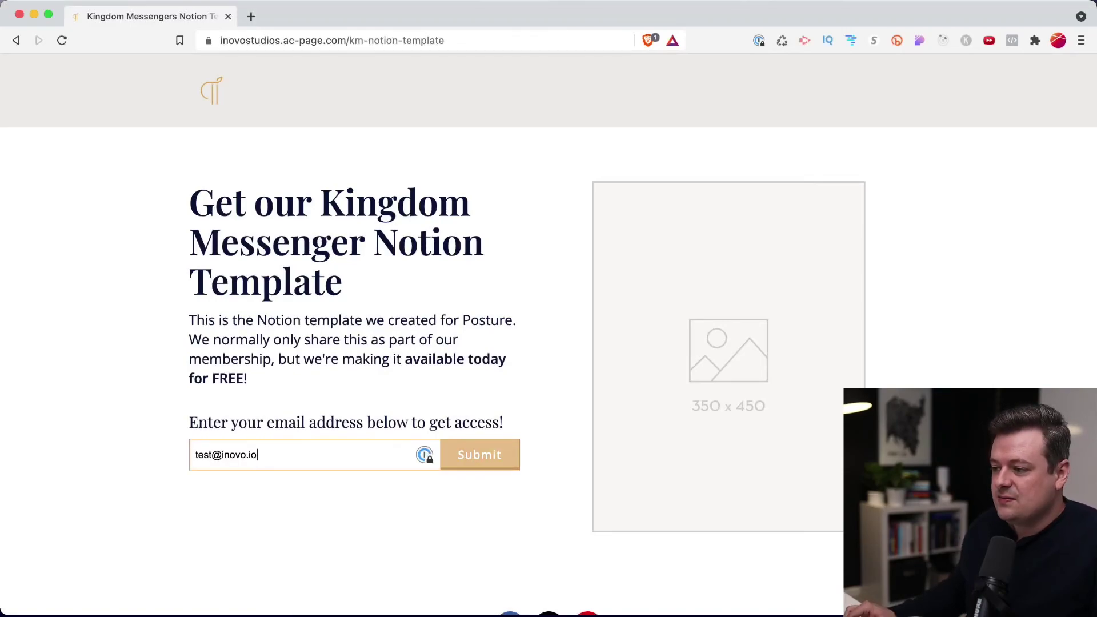
# Submit the e-mail signup form and duplicate the shared Content Planning template.
pyautogui.press('Return')
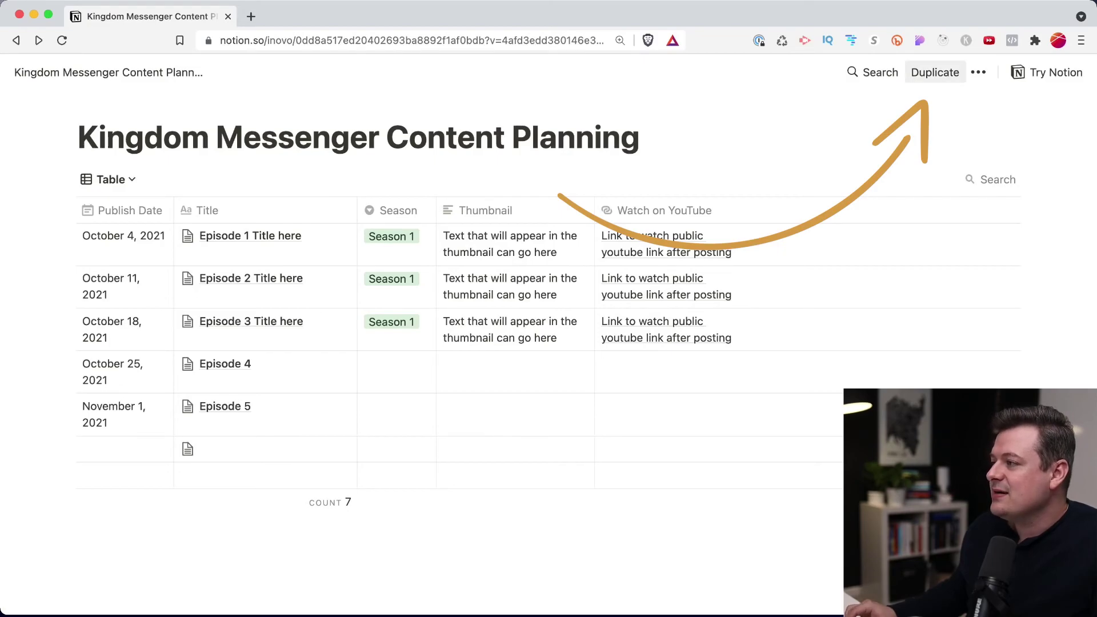
pyautogui.click(935, 72)
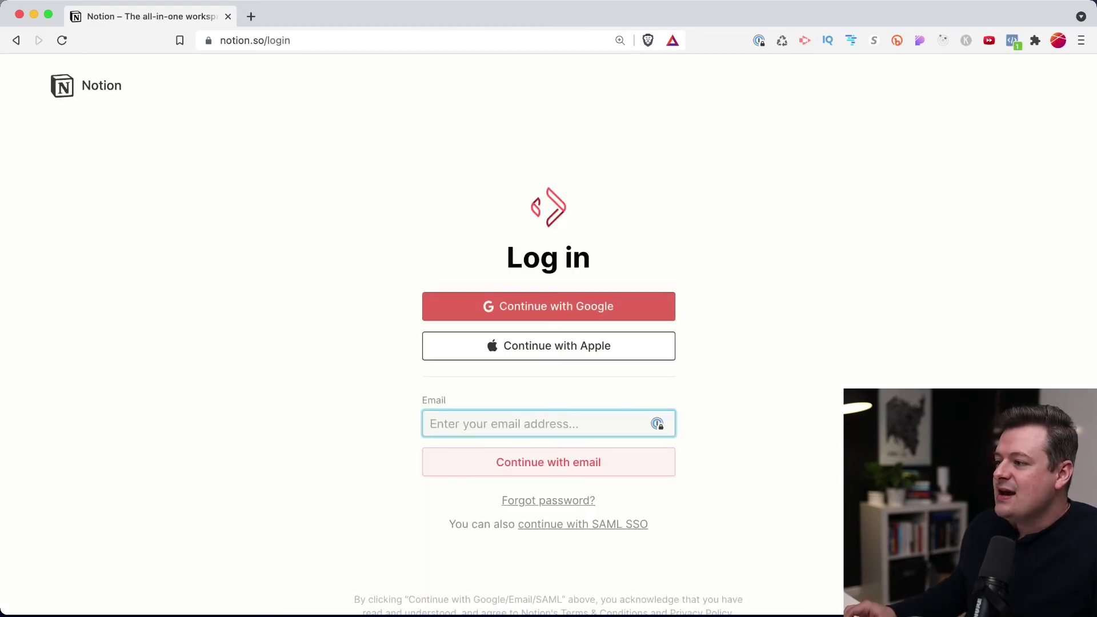